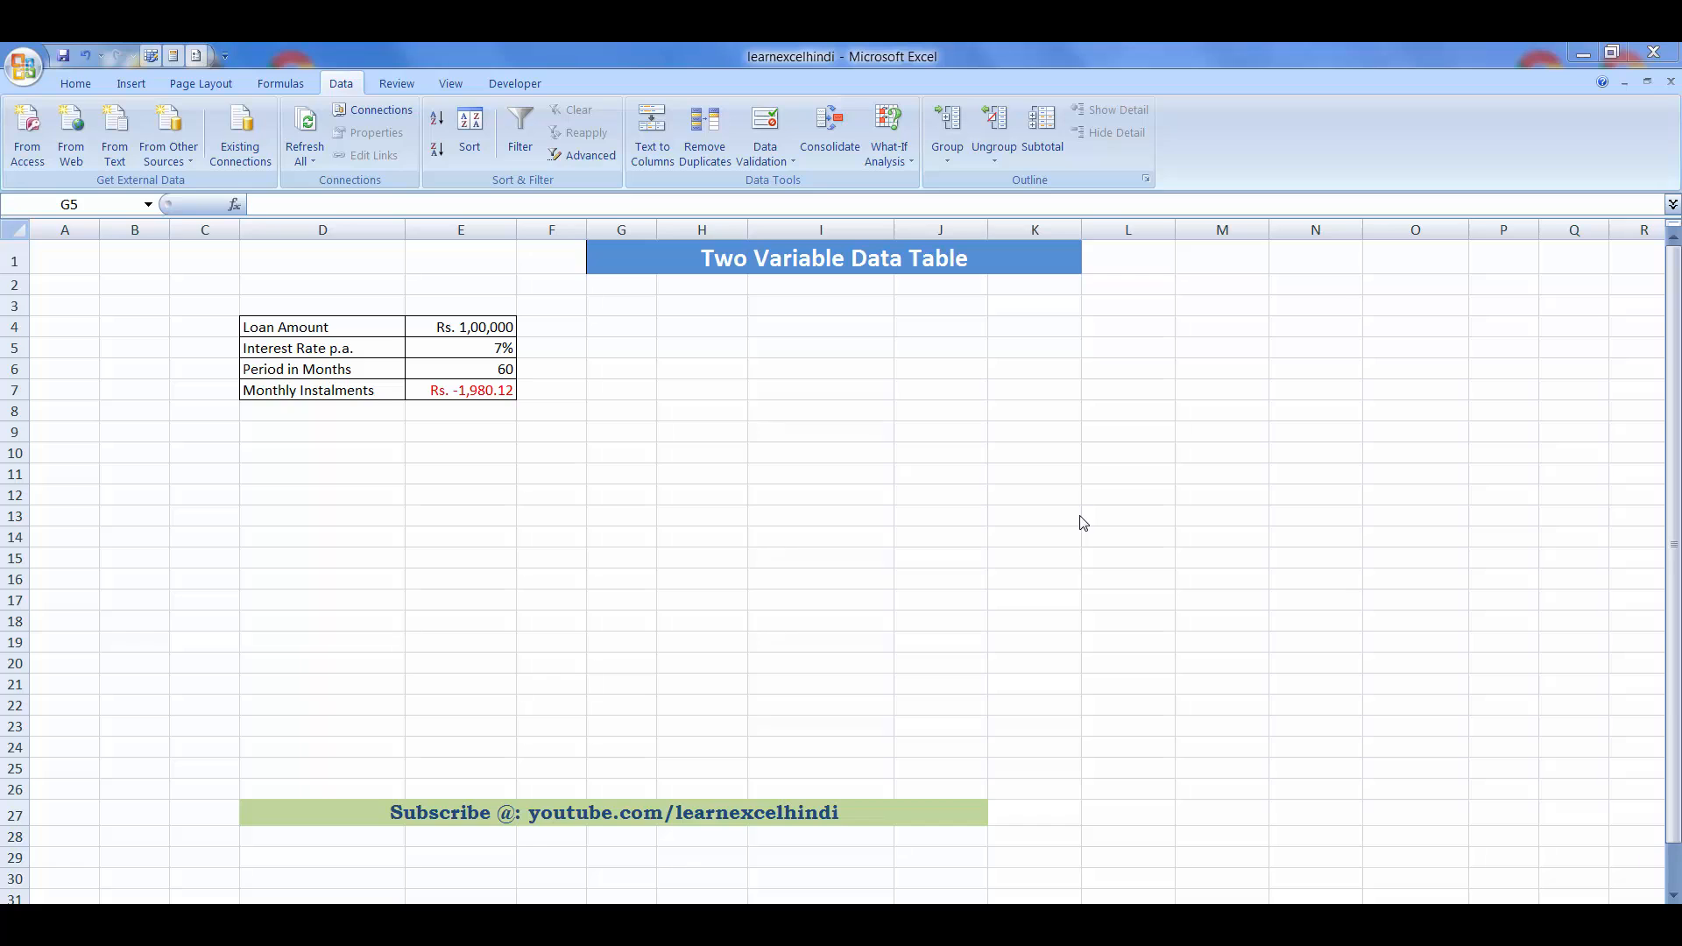
# - Enter loan periods 72 and 84 months in H5:H6 and extend the series down to 240 in H19
pyautogui.click(489, 326)
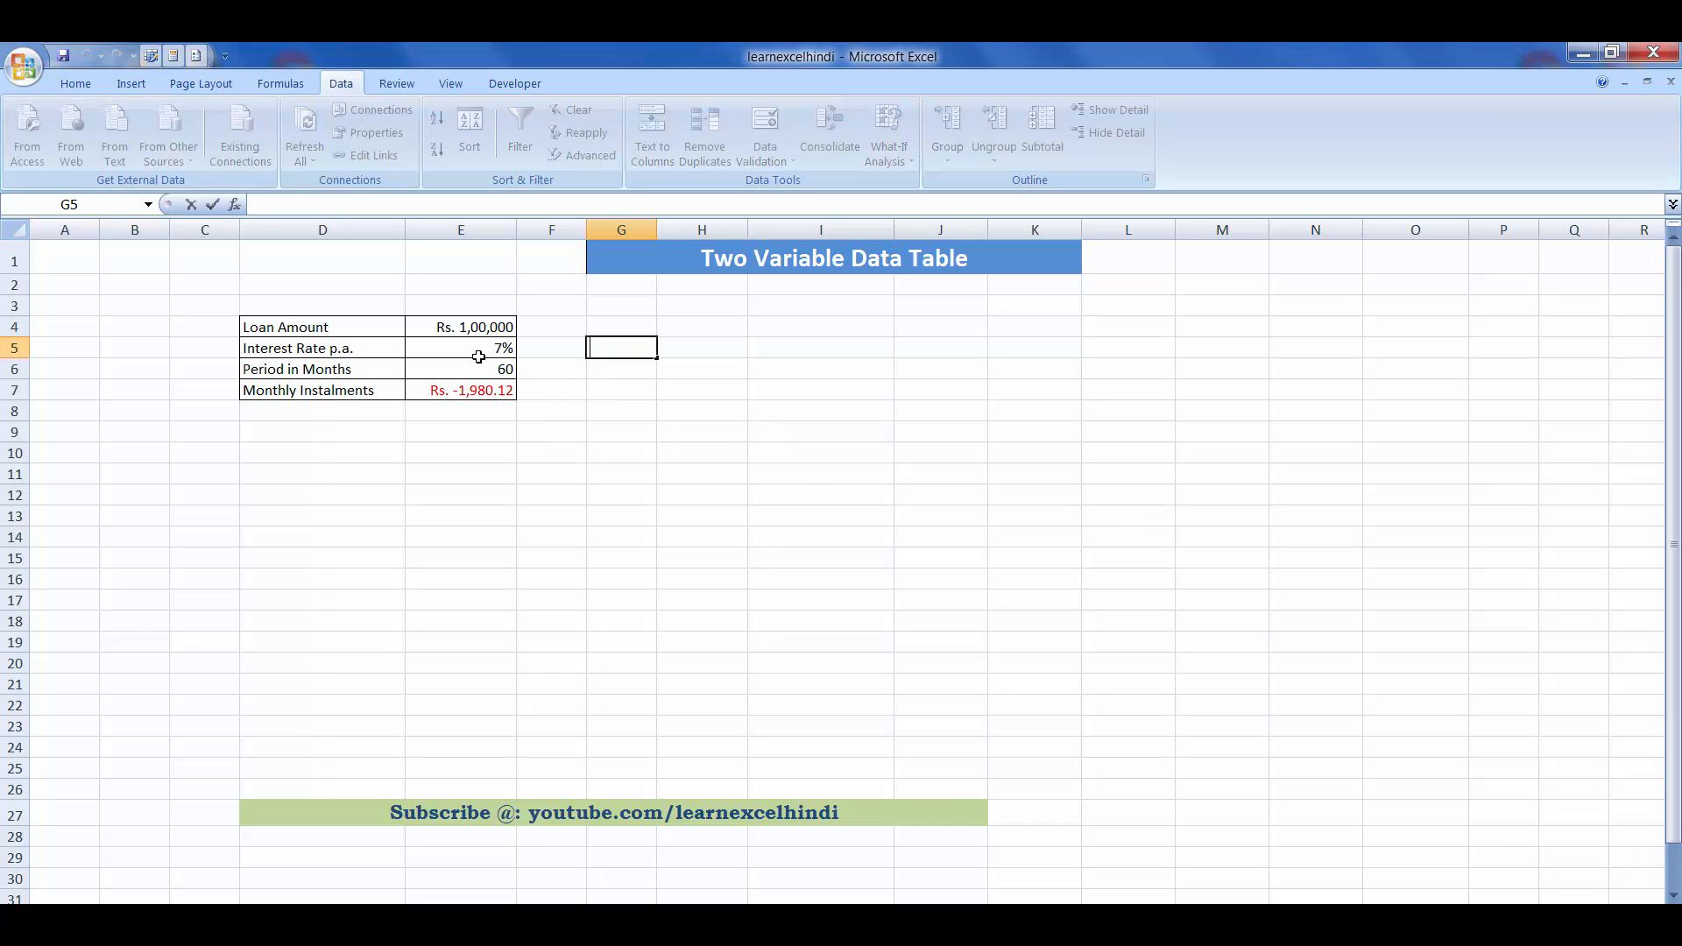
pyautogui.click(474, 343)
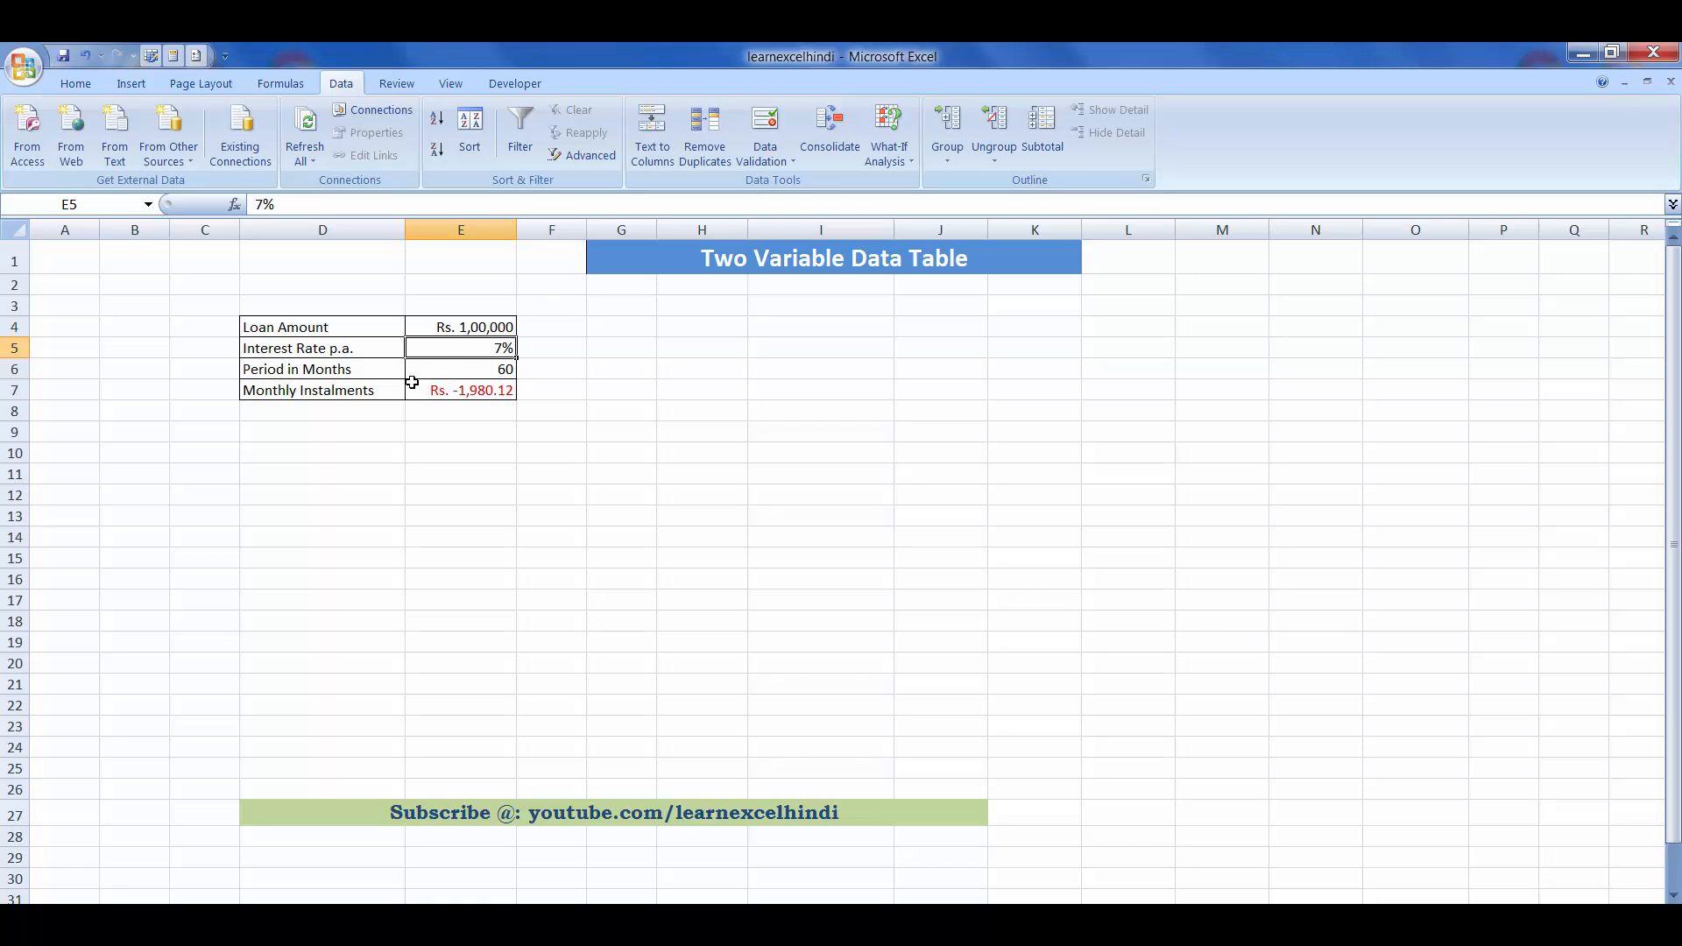
pyautogui.click(436, 369)
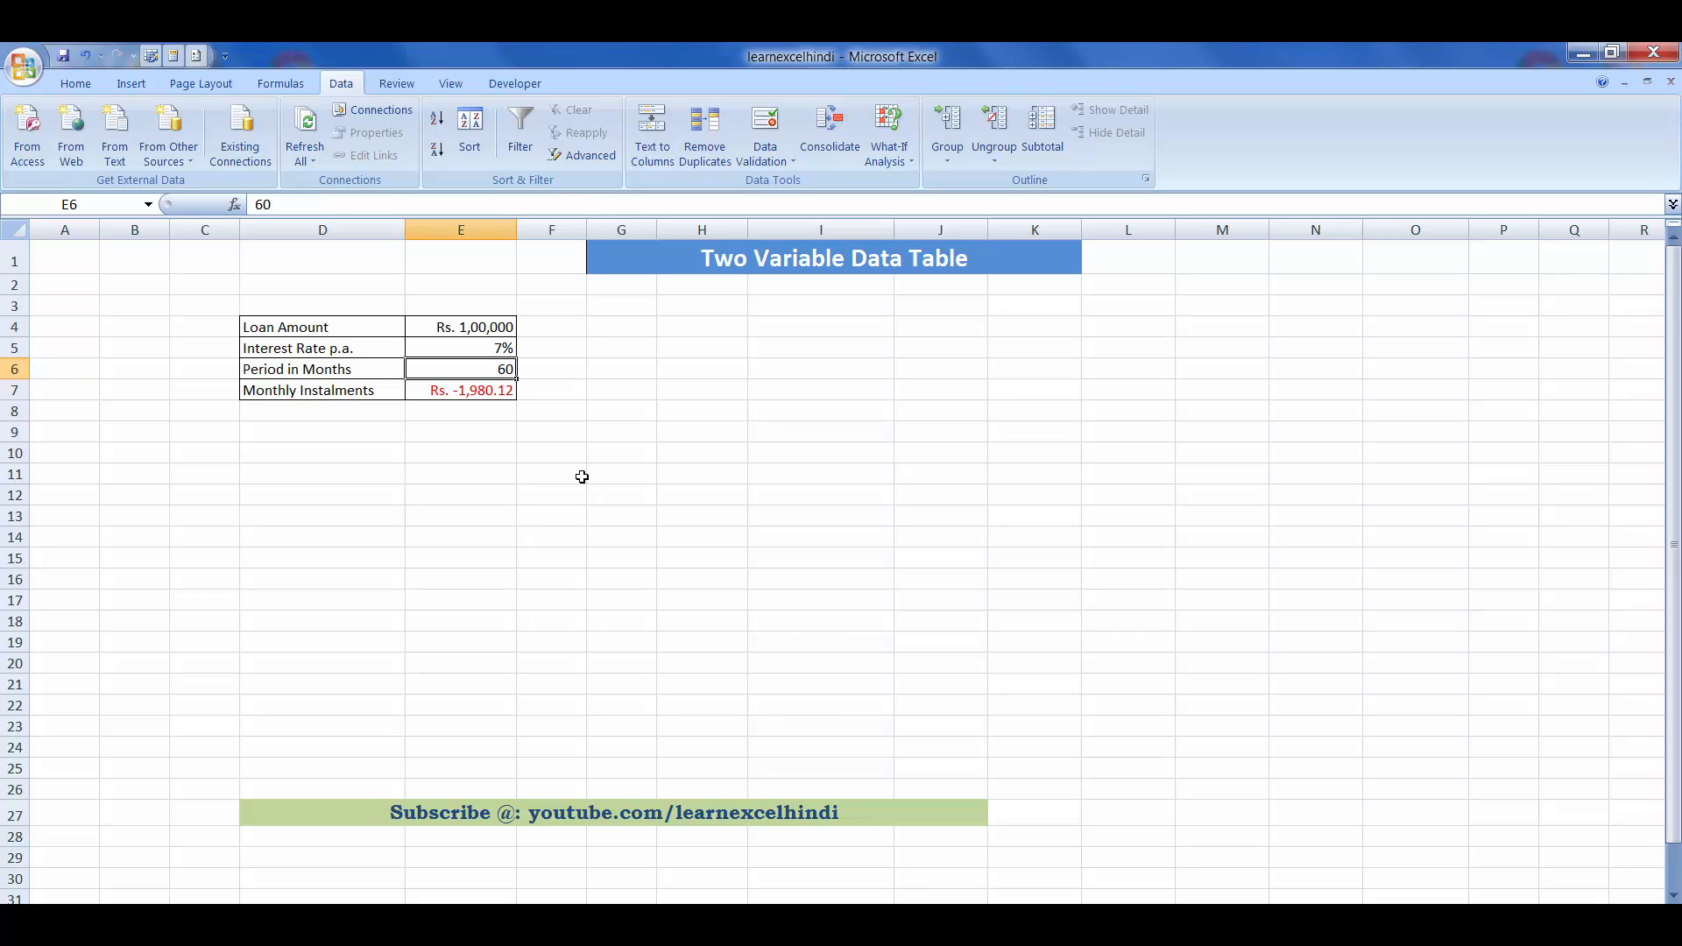
pyautogui.click(689, 349)
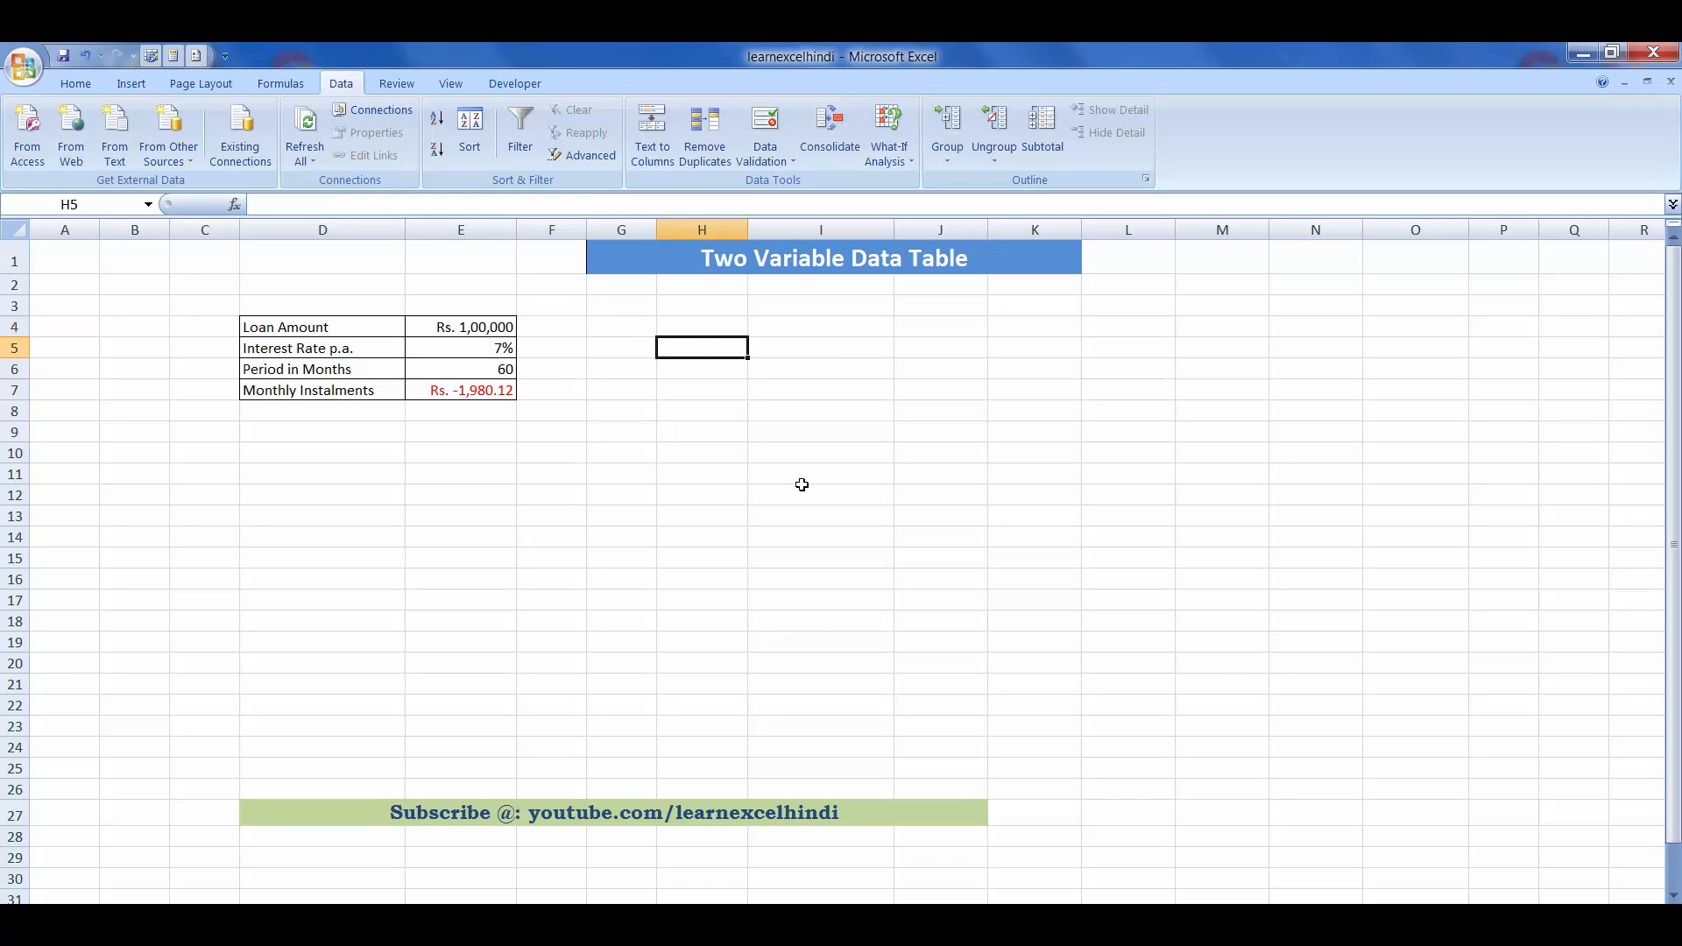
pyautogui.write('72')
pyautogui.press('Return')
pyautogui.write('84')
pyautogui.press('Right')
pyautogui.press('Left')
pyautogui.press('Up')
pyautogui.hotkey('shift', 'Down')
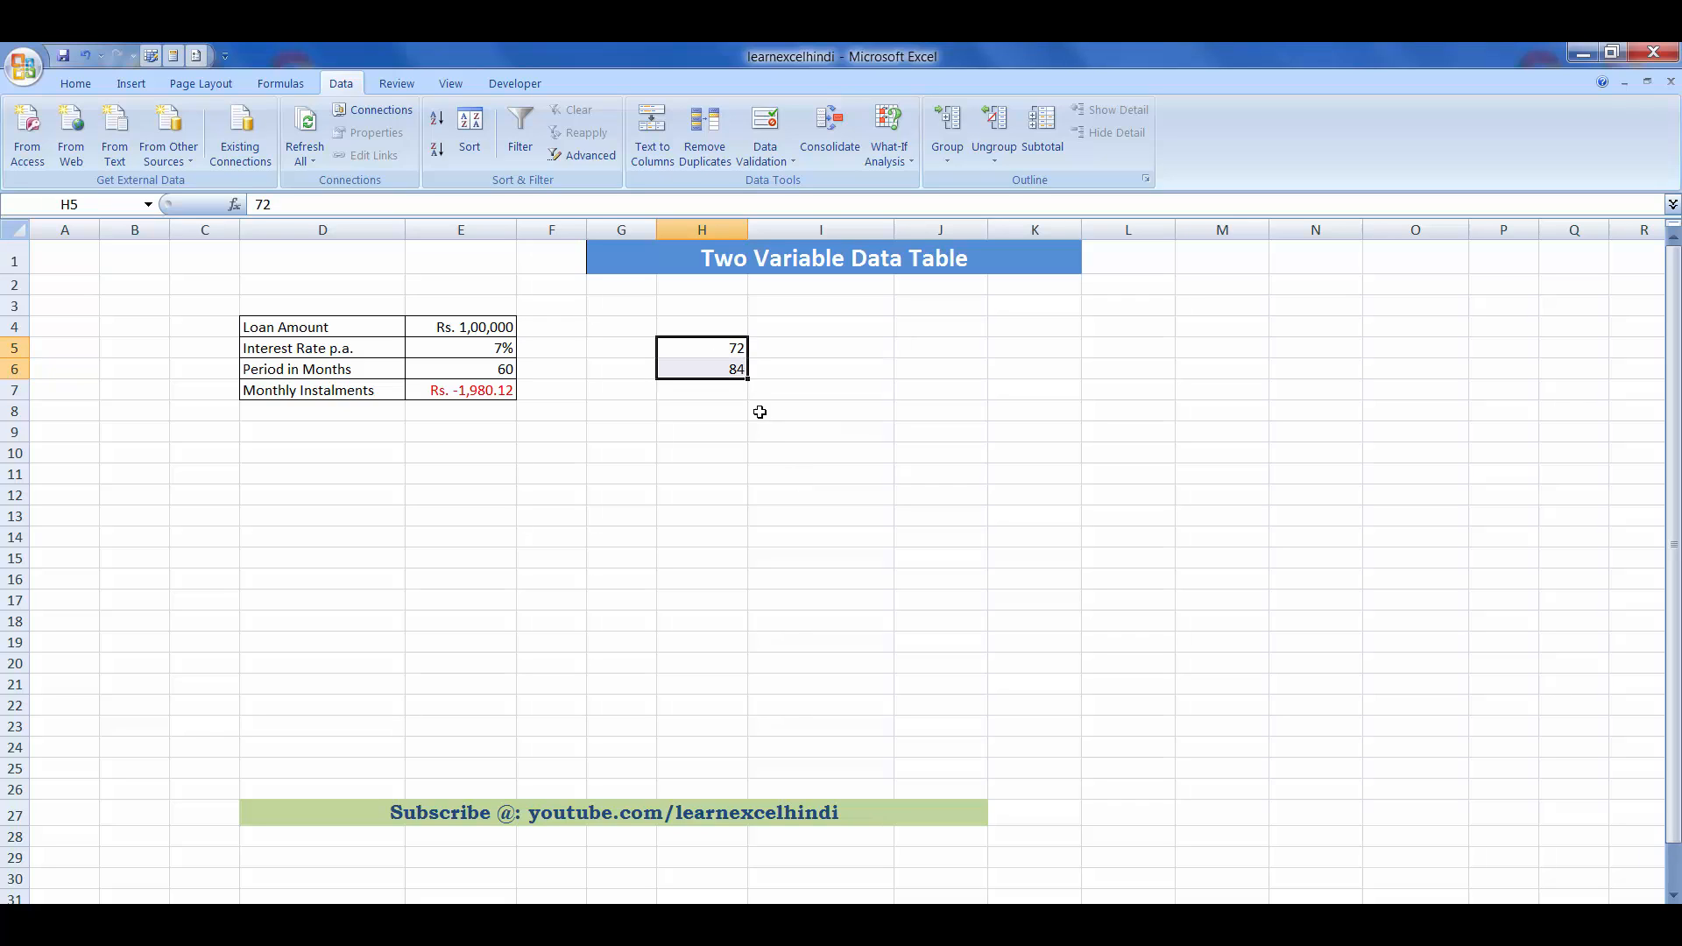
pyautogui.moveTo(748, 379); pyautogui.dragTo(727, 653)
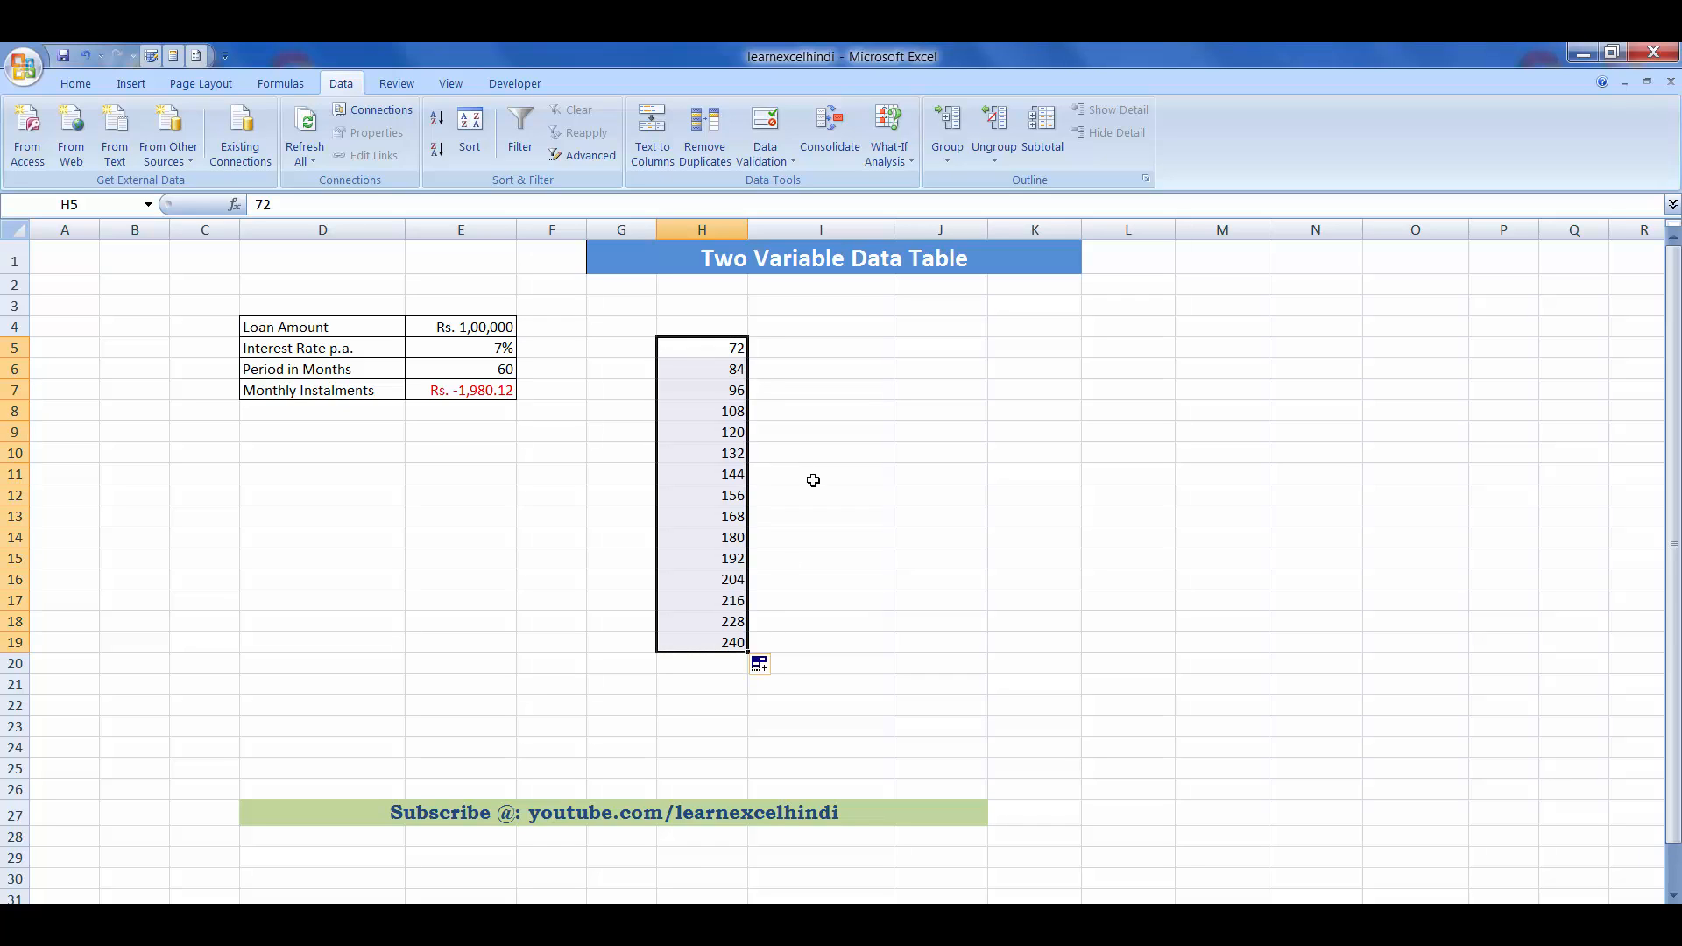
# - Enter loan amounts 50000 and 60000 in I4:J4 and extend the series across to Rs. 1,00,000 in N4
pyautogui.click(757, 329)
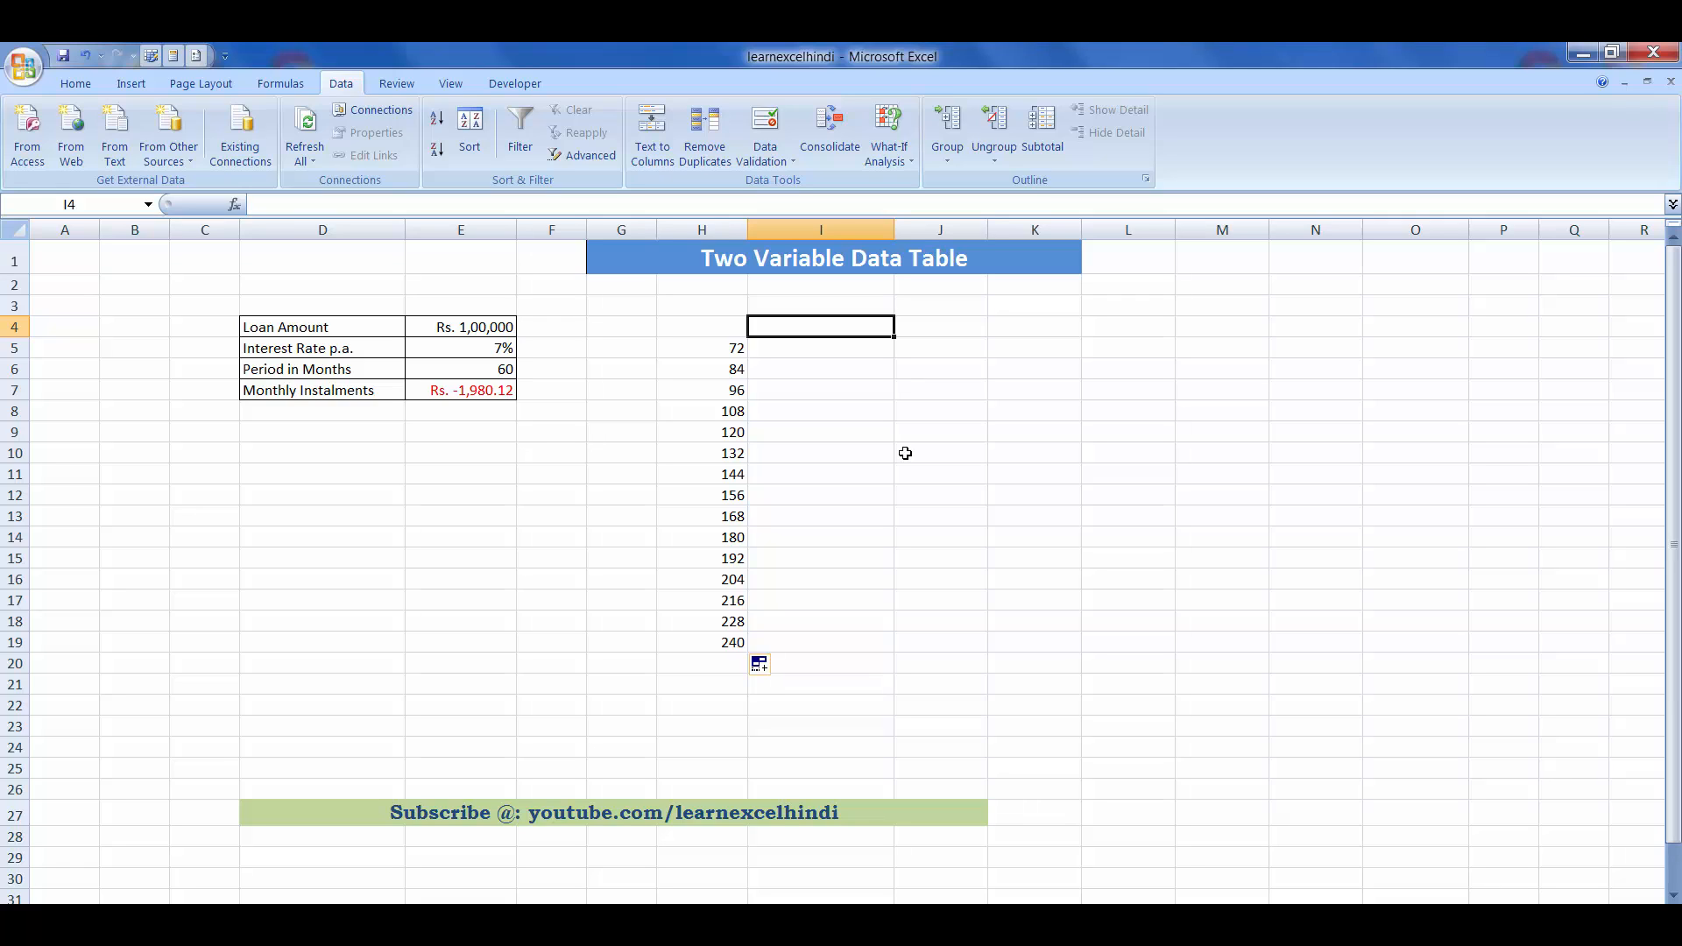
pyautogui.write('50000')
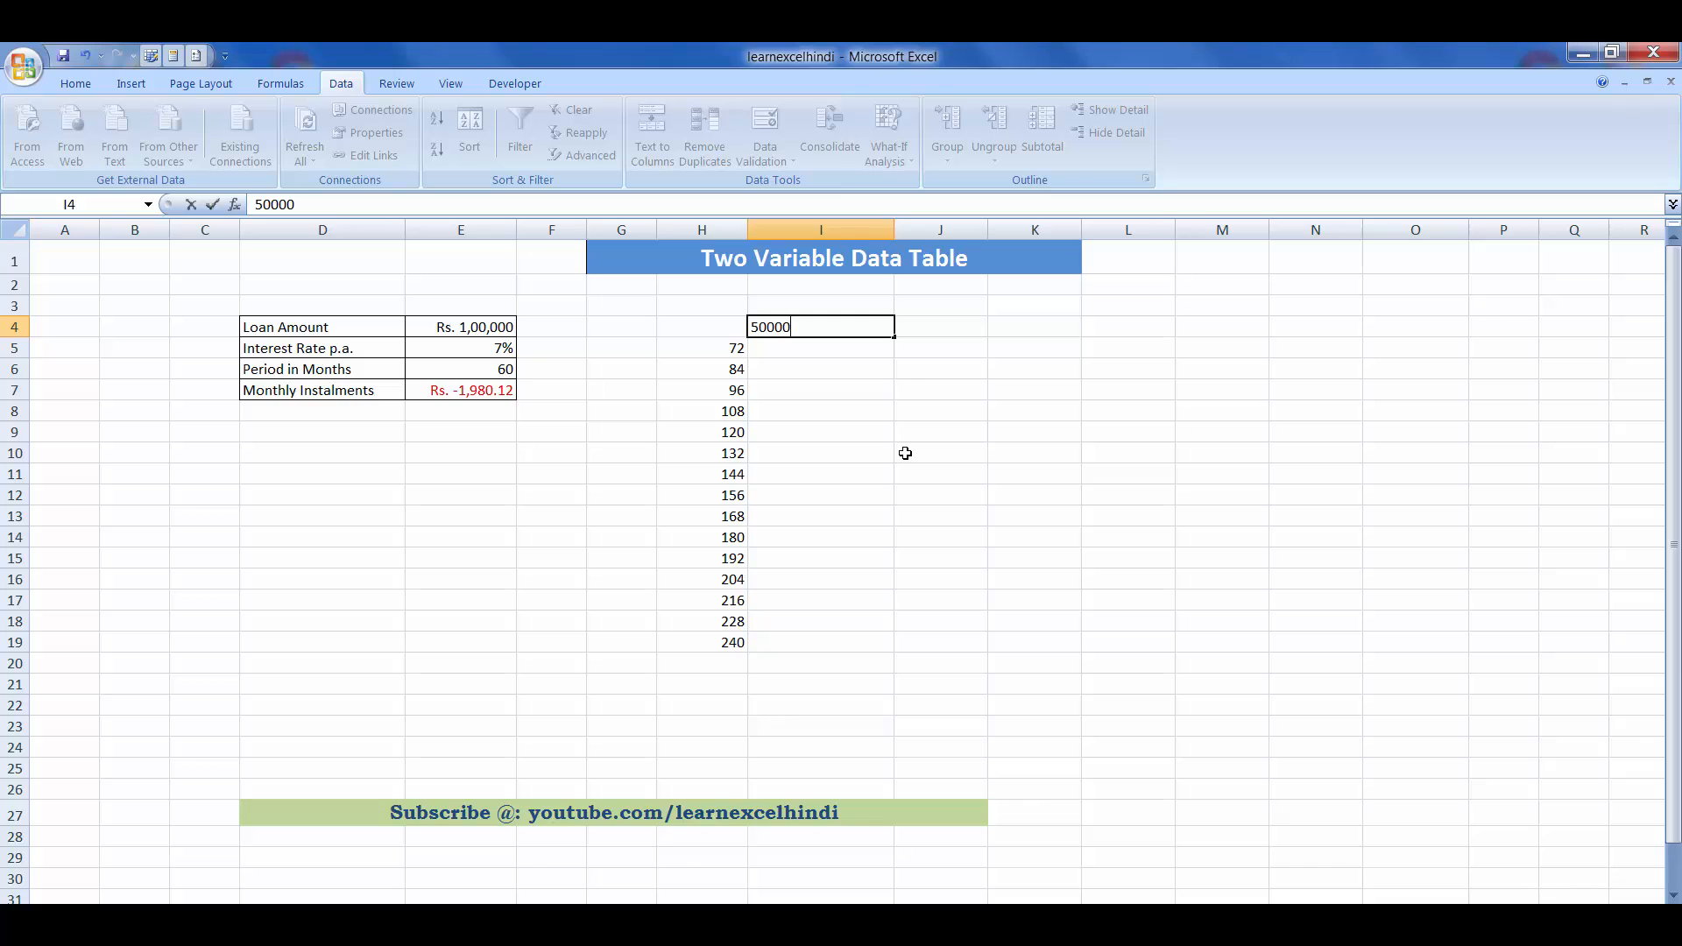
pyautogui.press('Tab')
pyautogui.write('600')
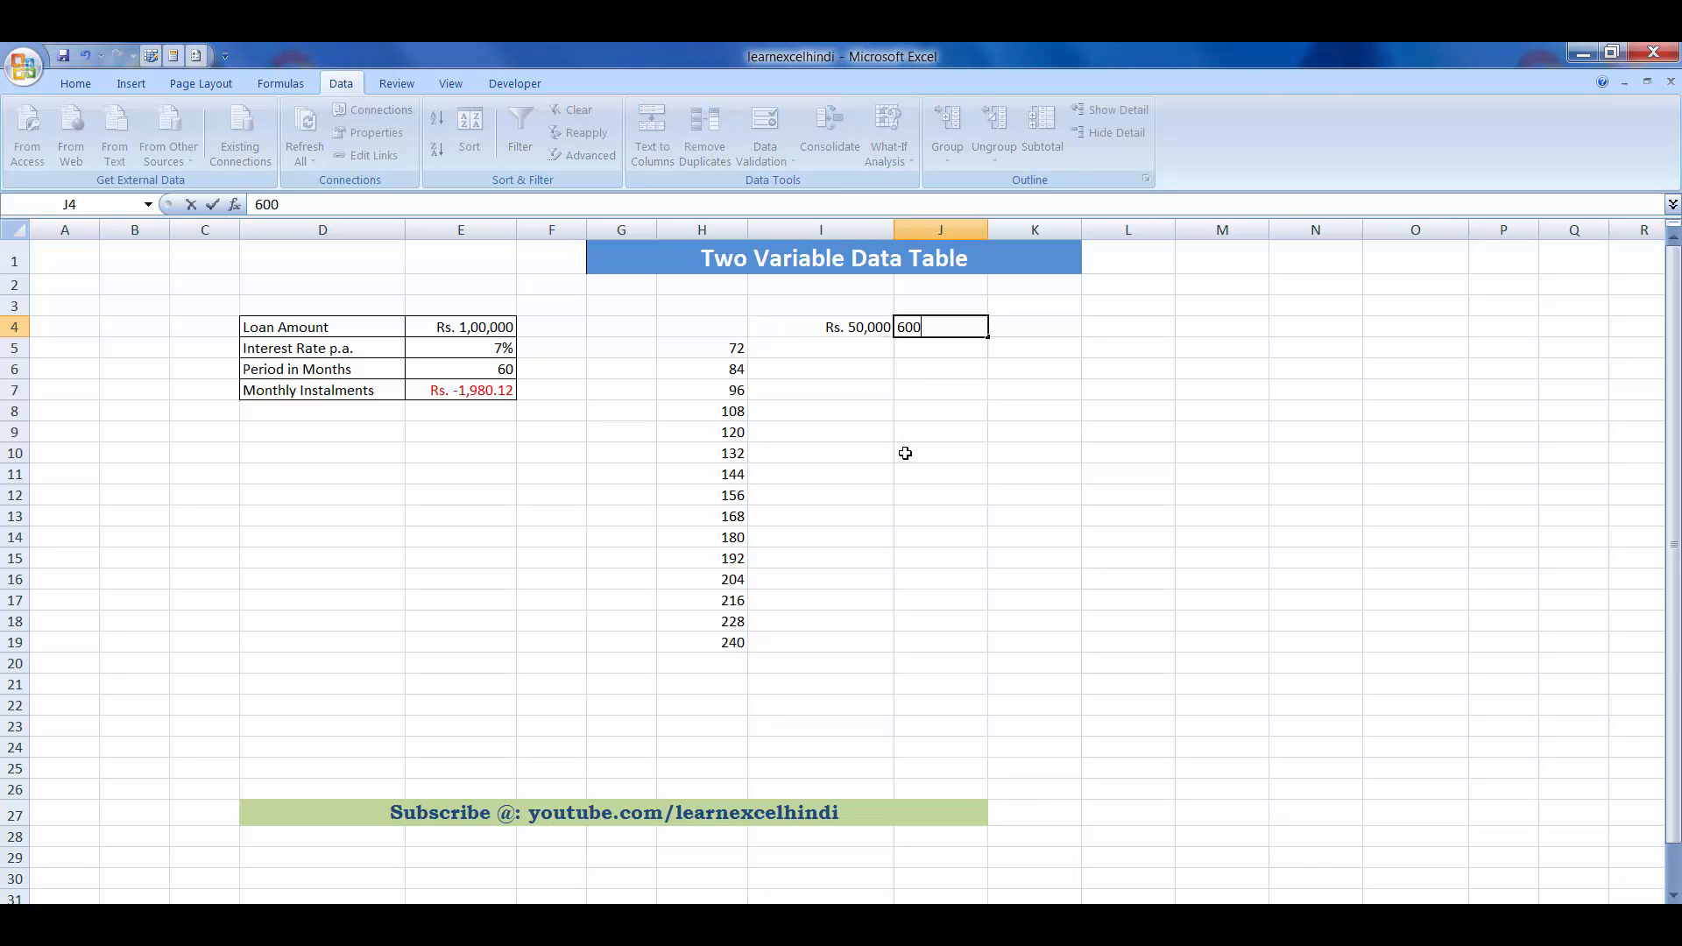
pyautogui.write('00')
pyautogui.press('Return')
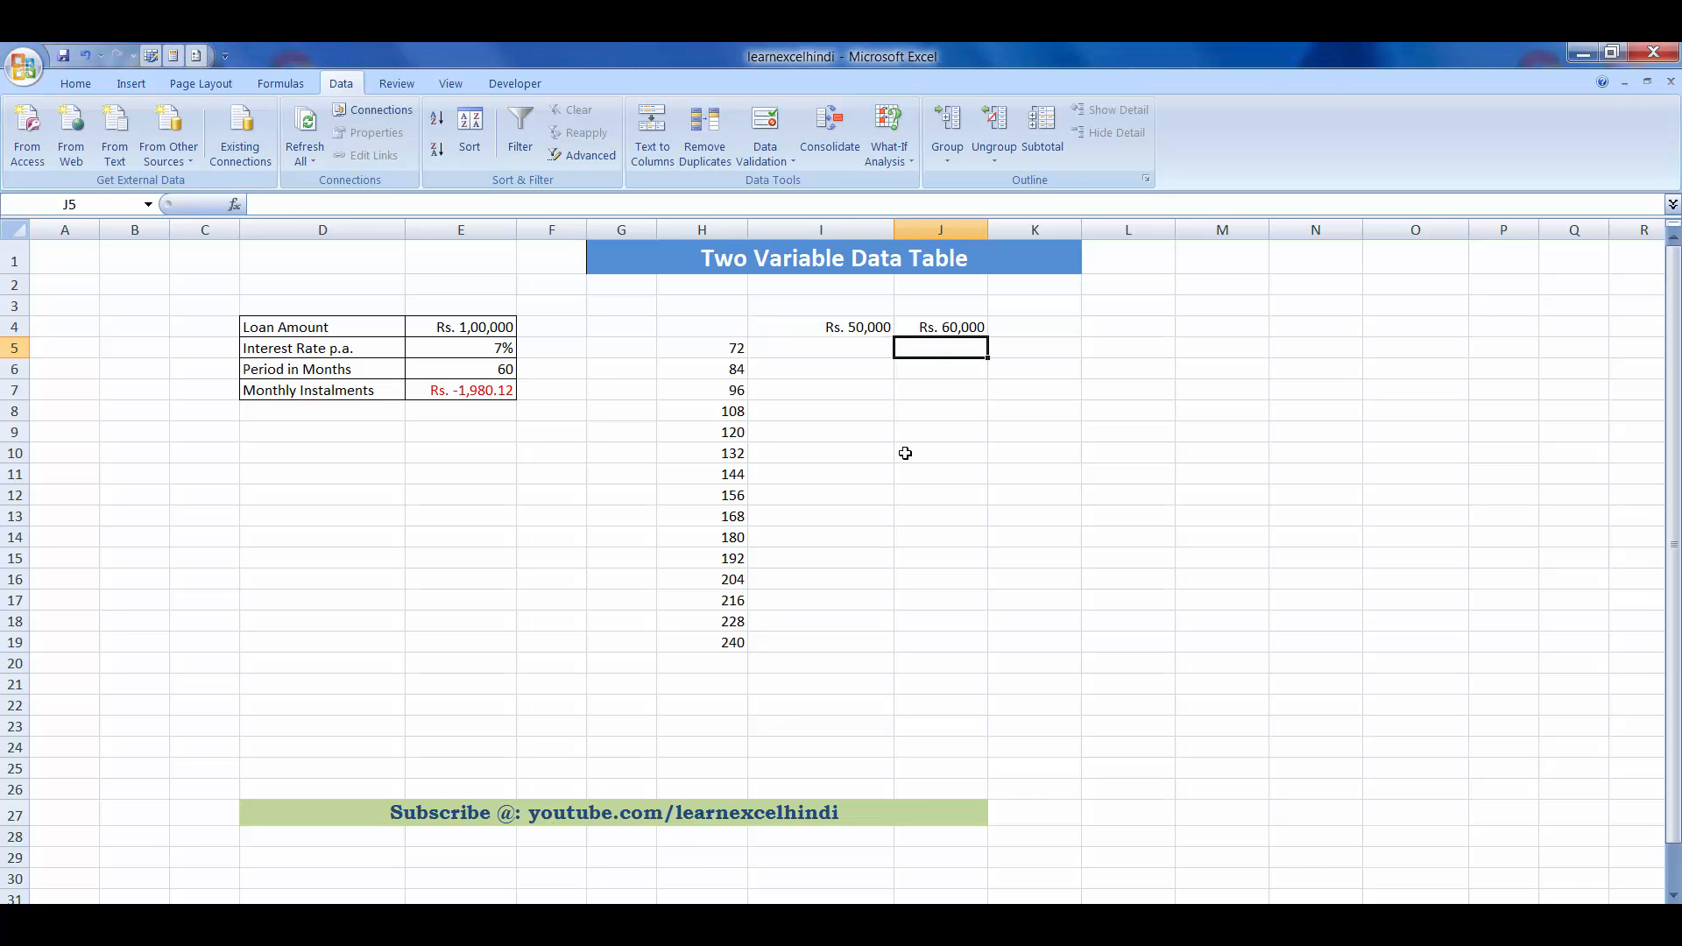
pyautogui.press('Left')
pyautogui.press('Up')
pyautogui.hotkey('shift', 'Right')
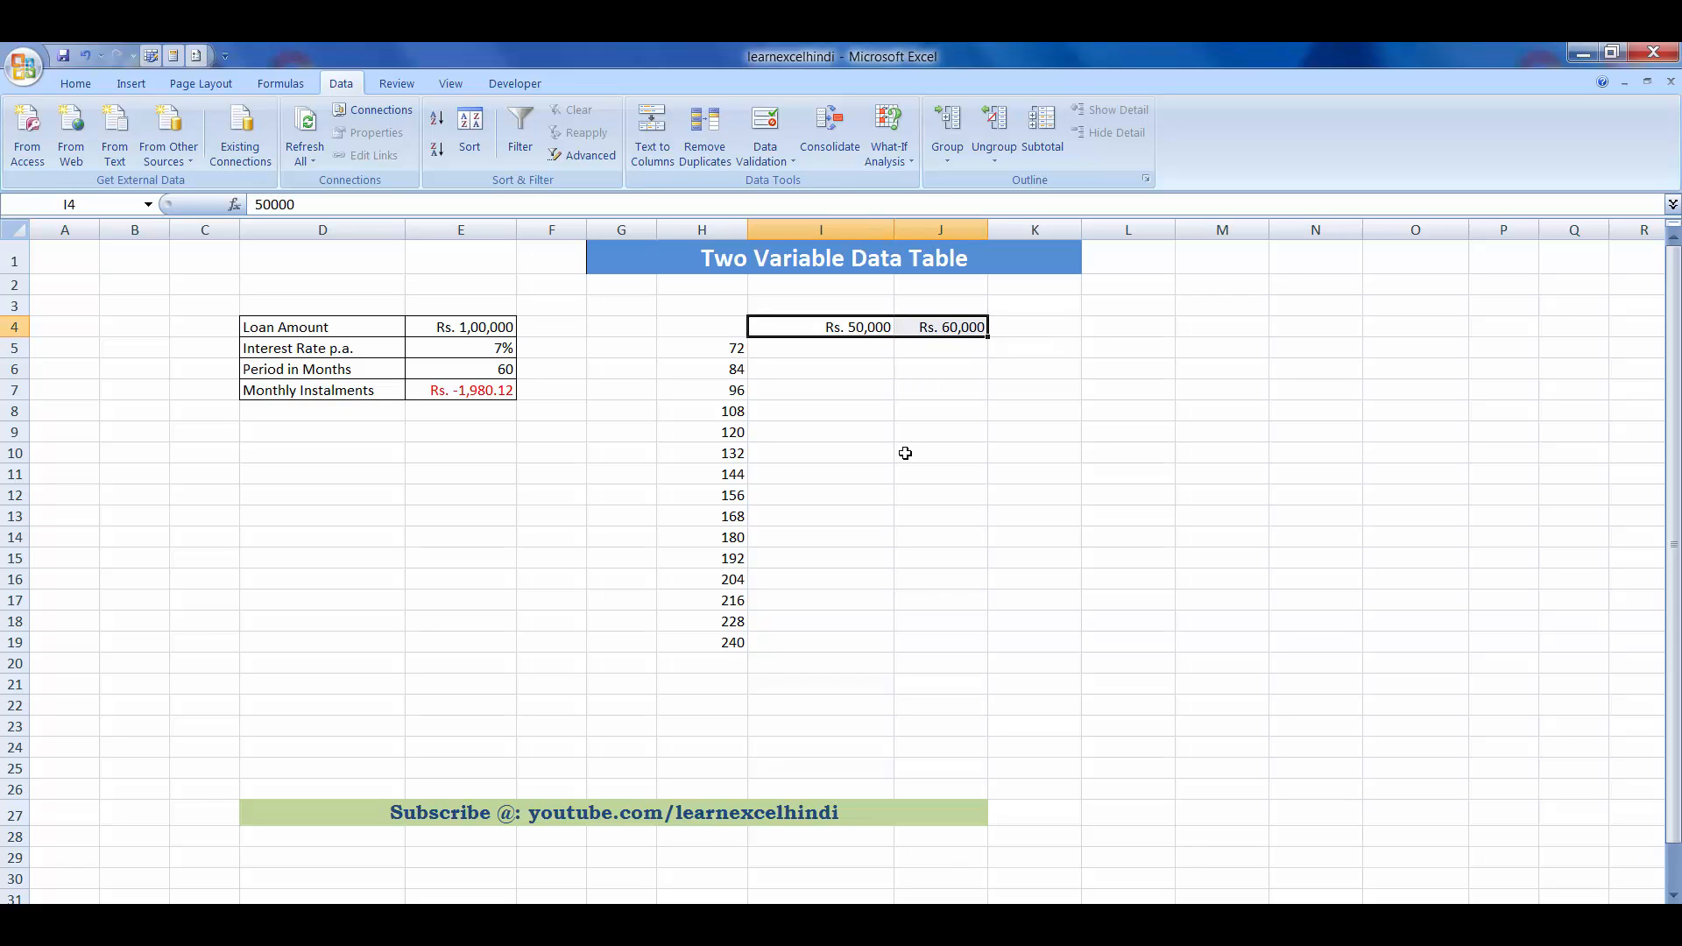
pyautogui.moveTo(988, 336); pyautogui.dragTo(1335, 324)
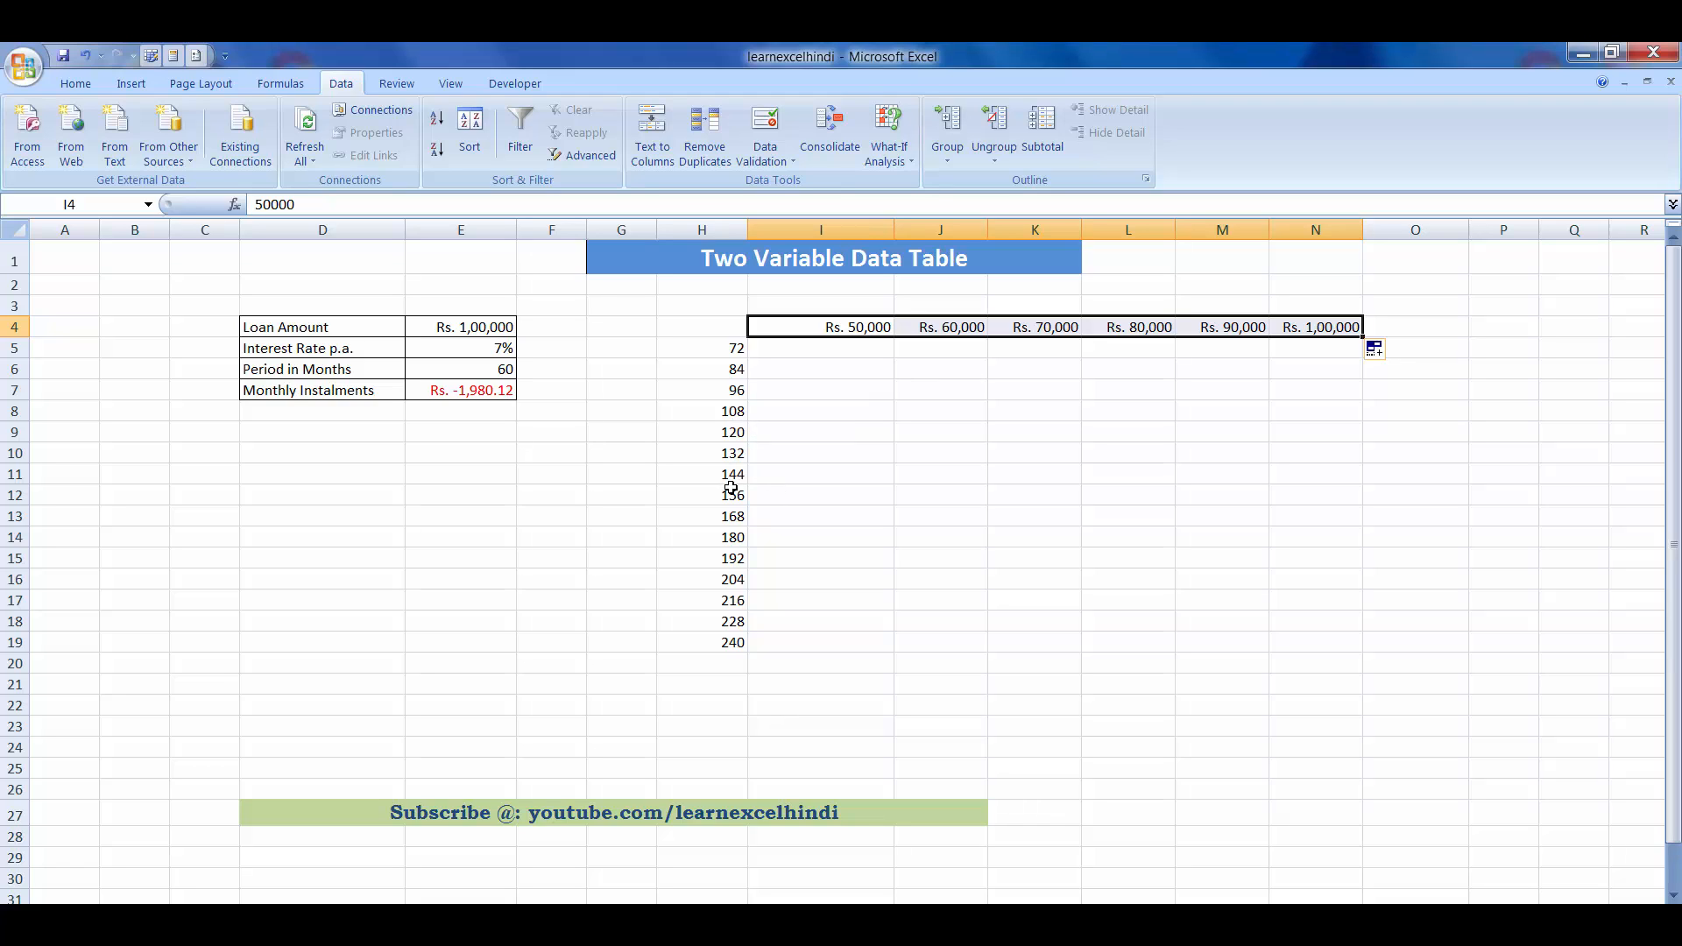
pyautogui.click(1256, 550)
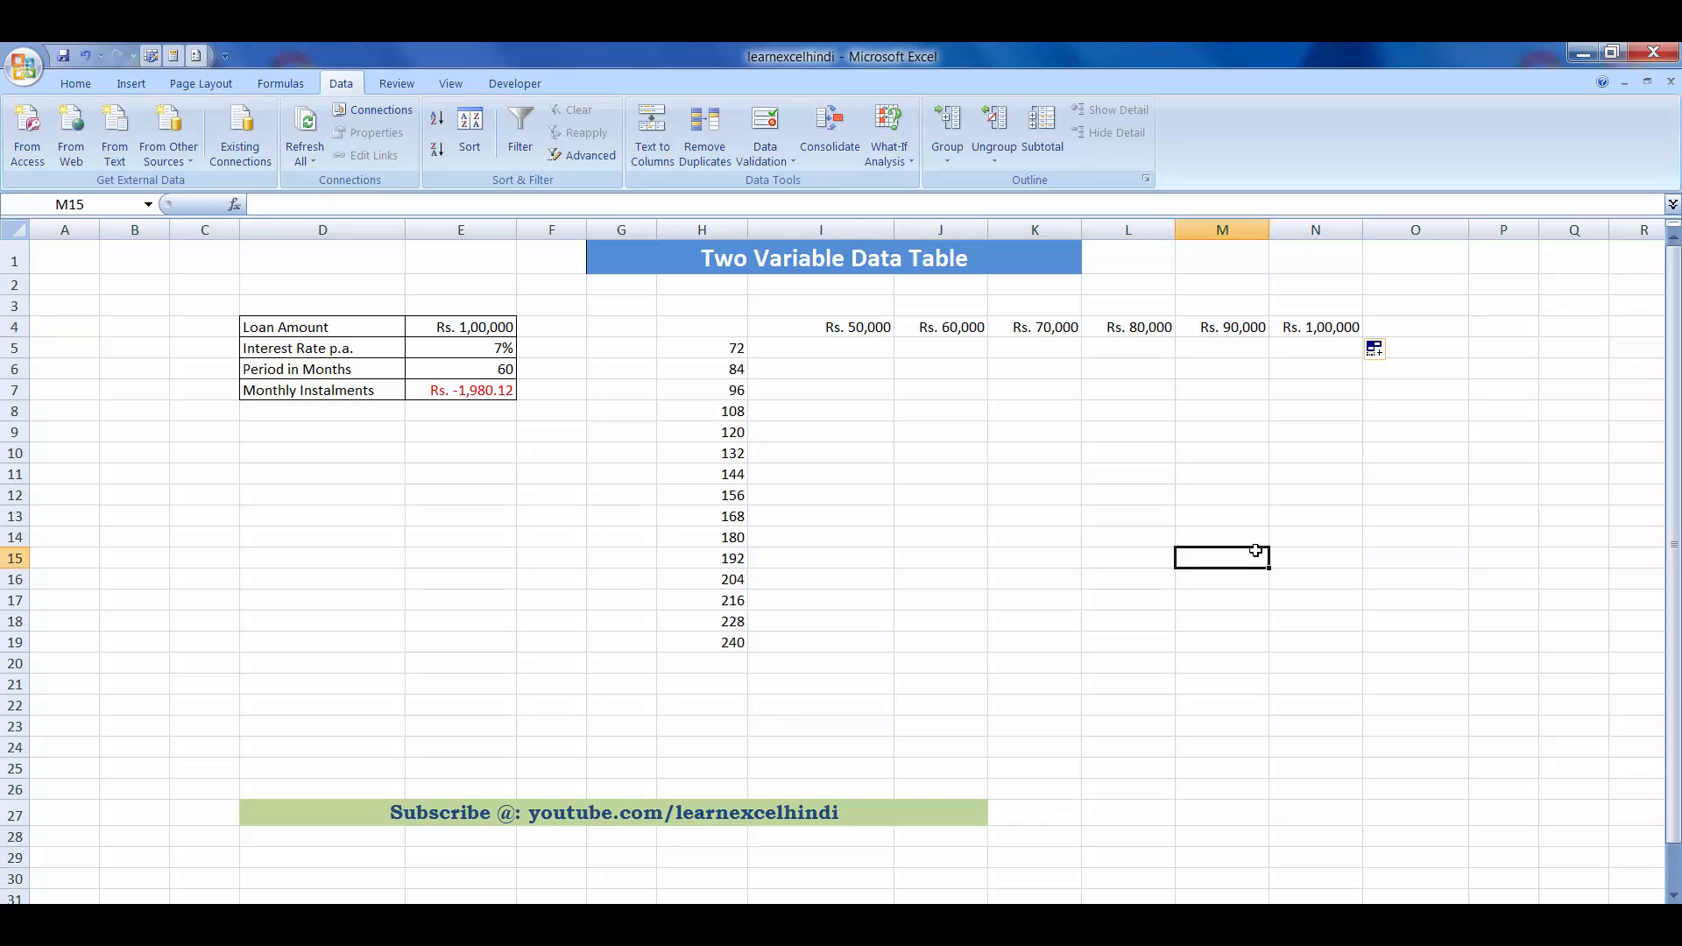
# - Link cell H4 to the monthly instalment formula with =E7
pyautogui.click(674, 329)
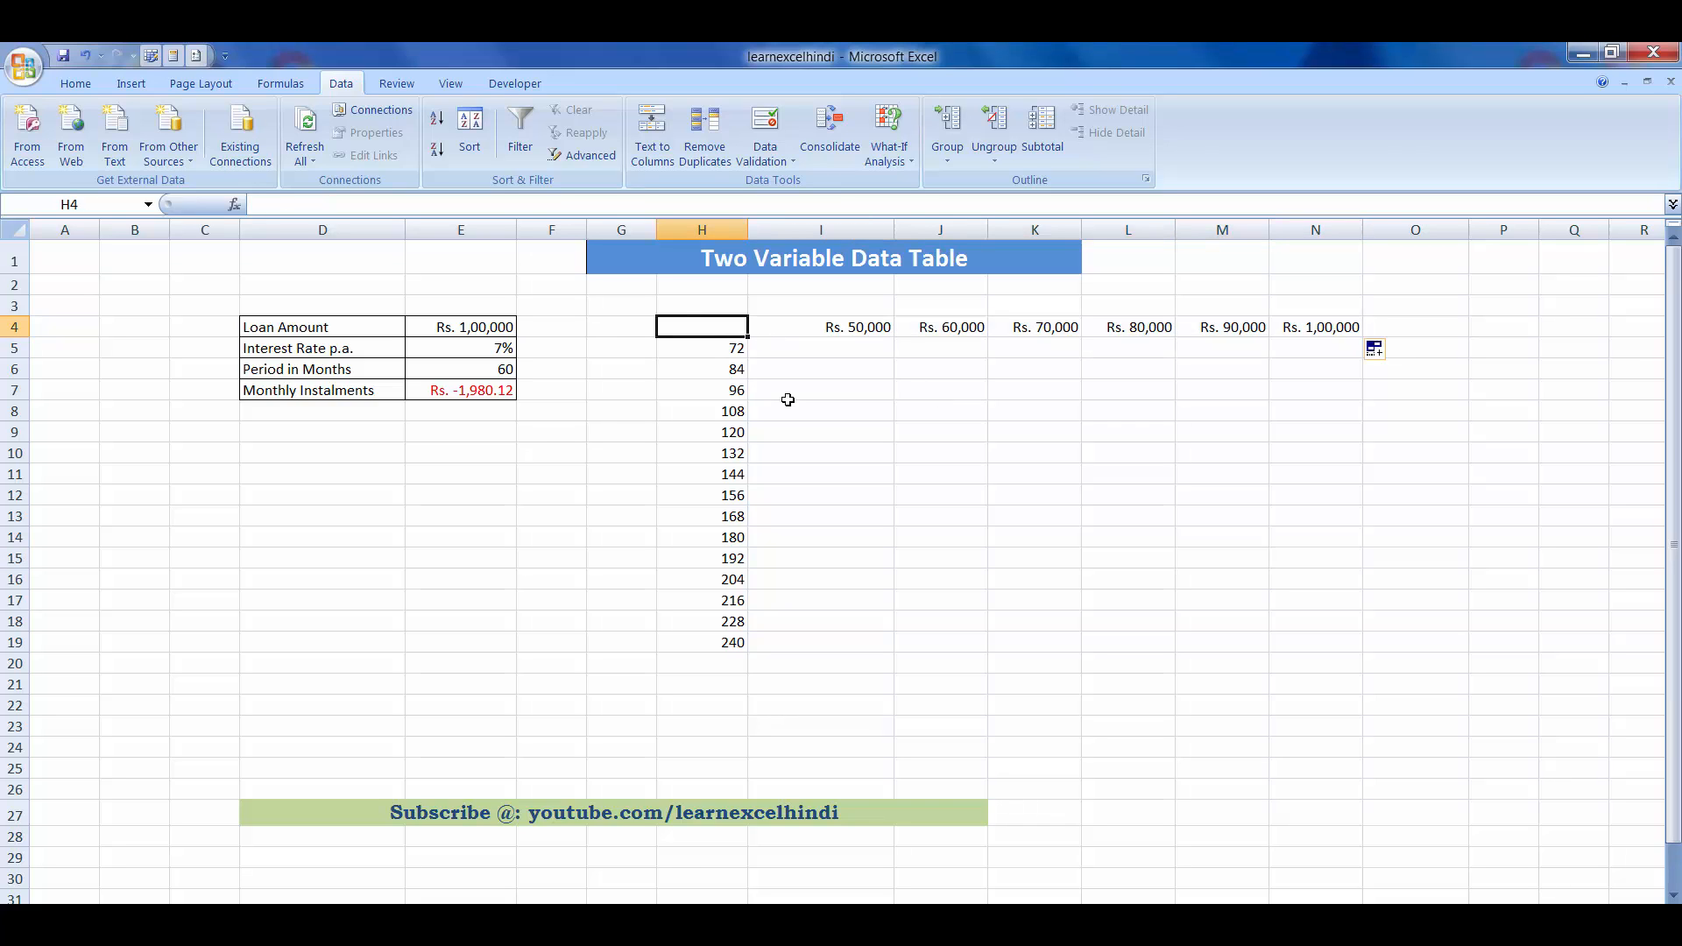
pyautogui.write('=')
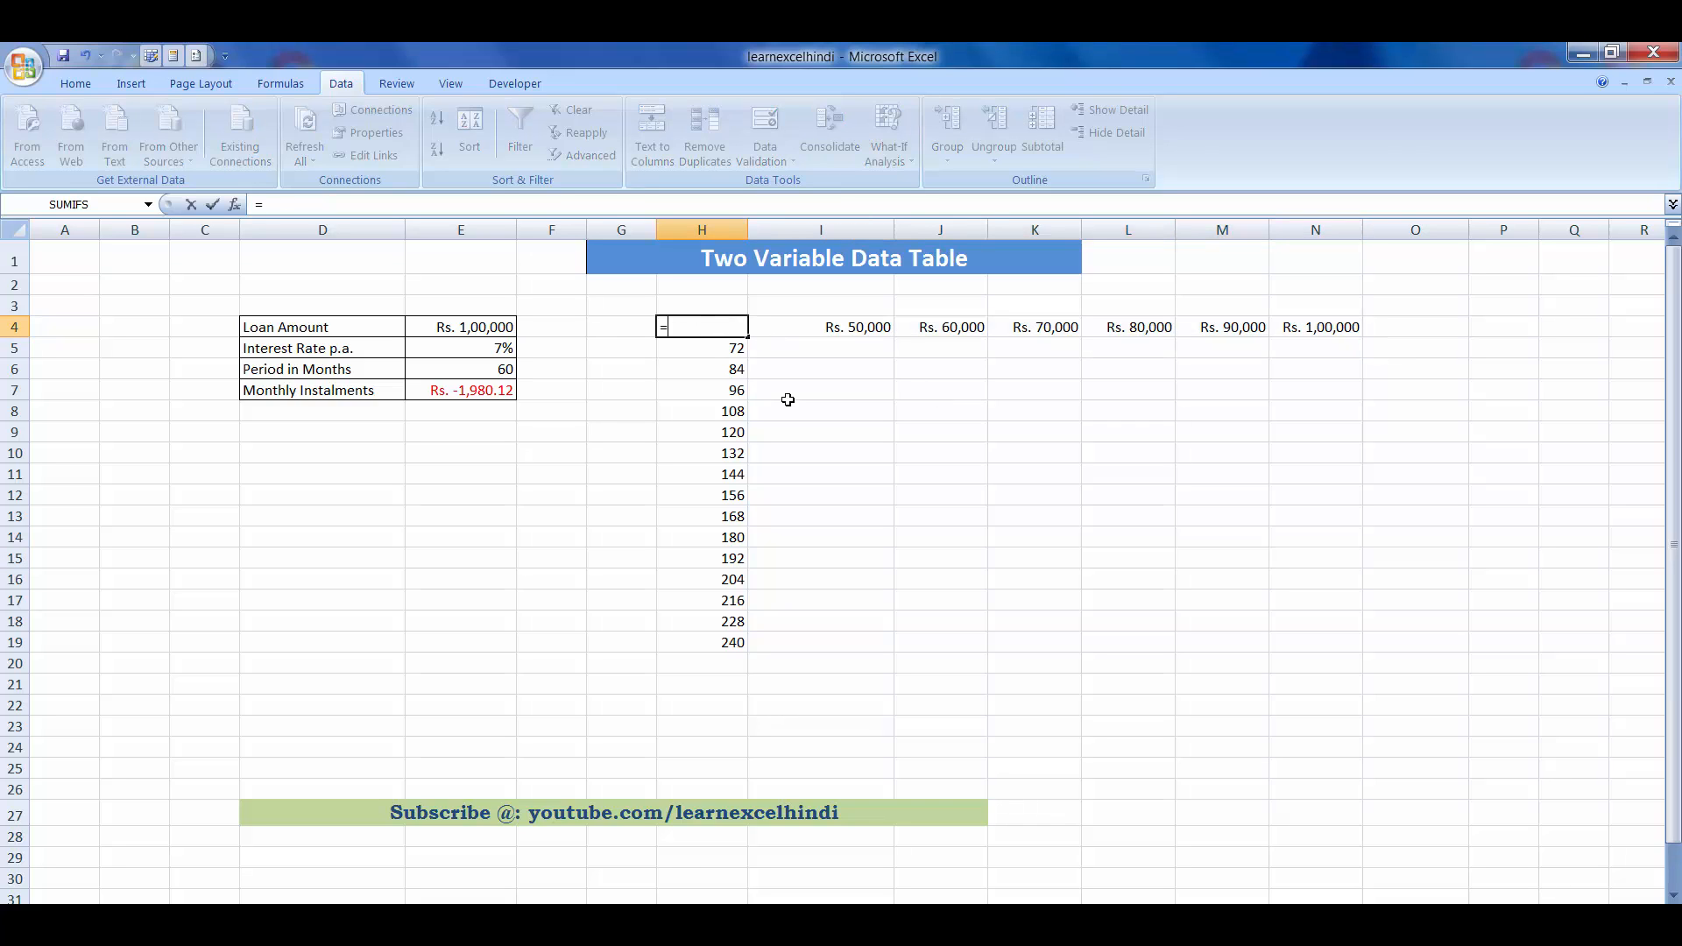
pyautogui.click(439, 394)
pyautogui.press('Return')
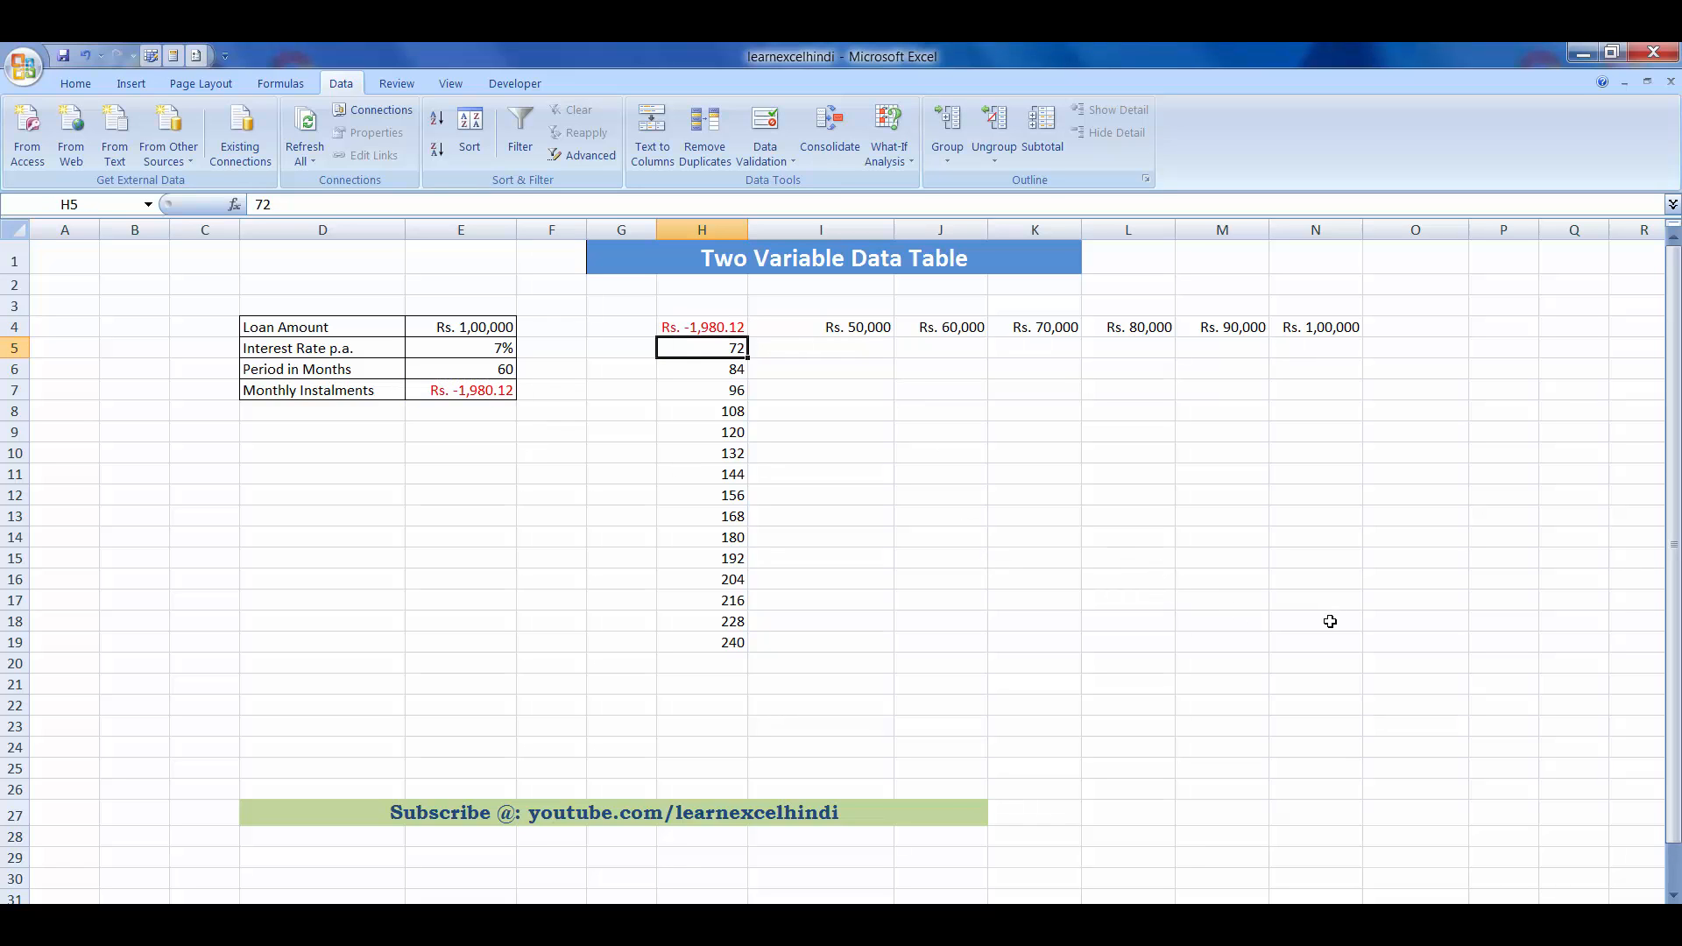
# - Create a Data Table on H4:N19 with E4 as the row input cell and E6 as the column input cell
pyautogui.click(706, 329)
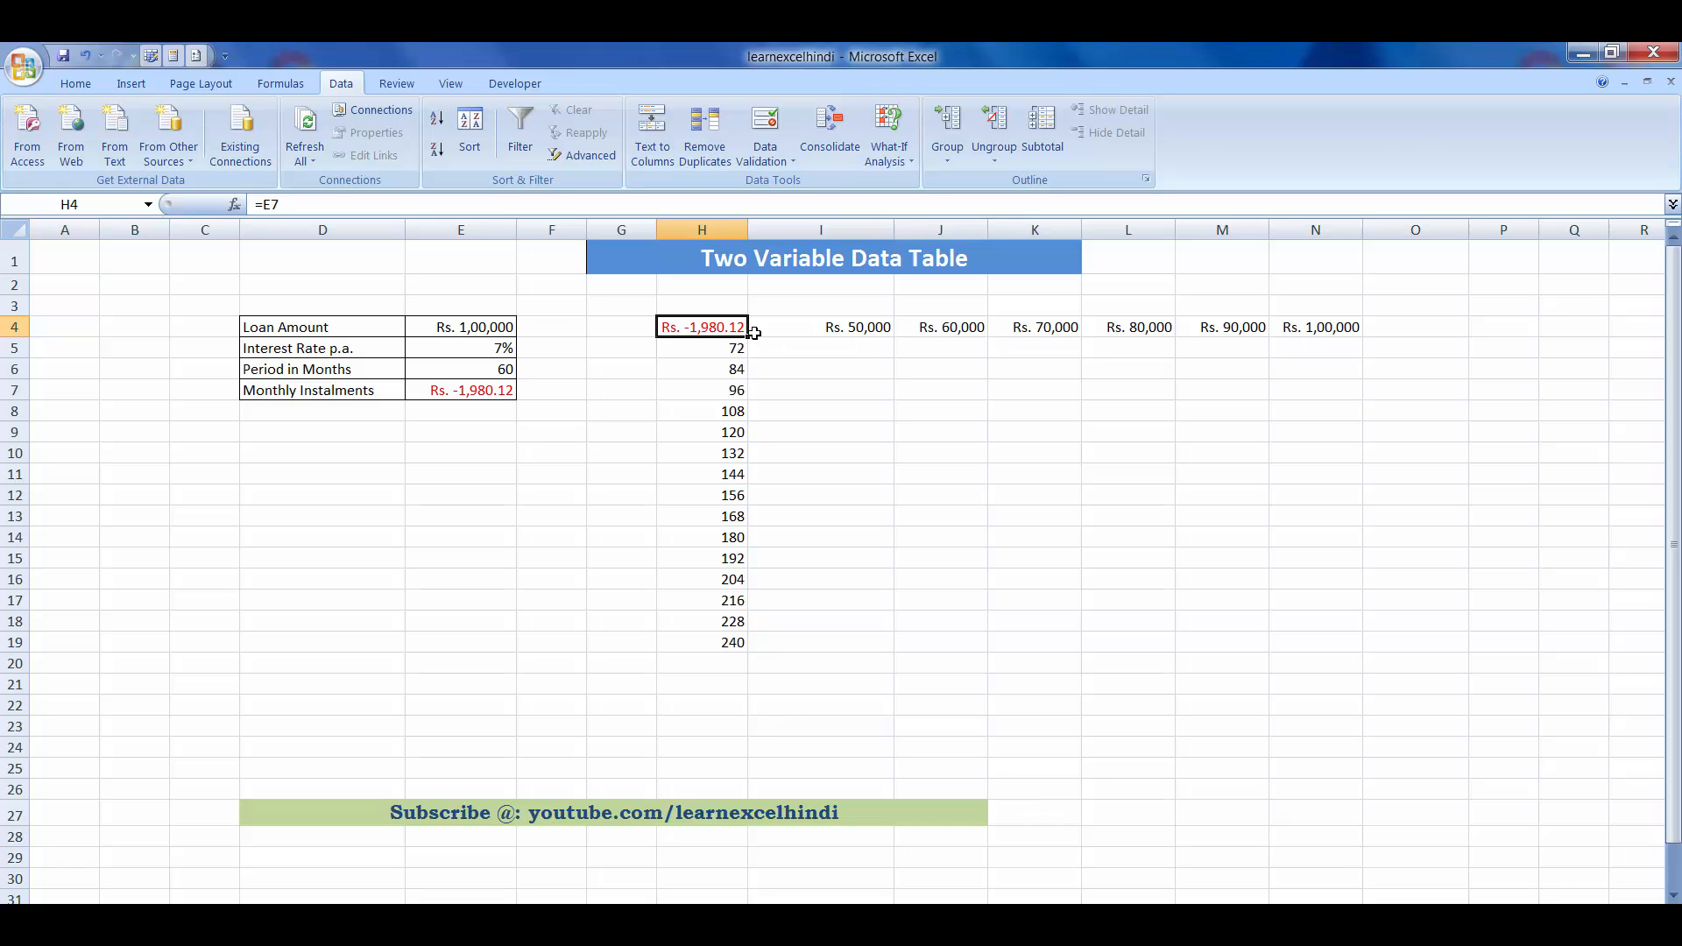
pyautogui.moveTo(704, 329); pyautogui.dragTo(1311, 645)
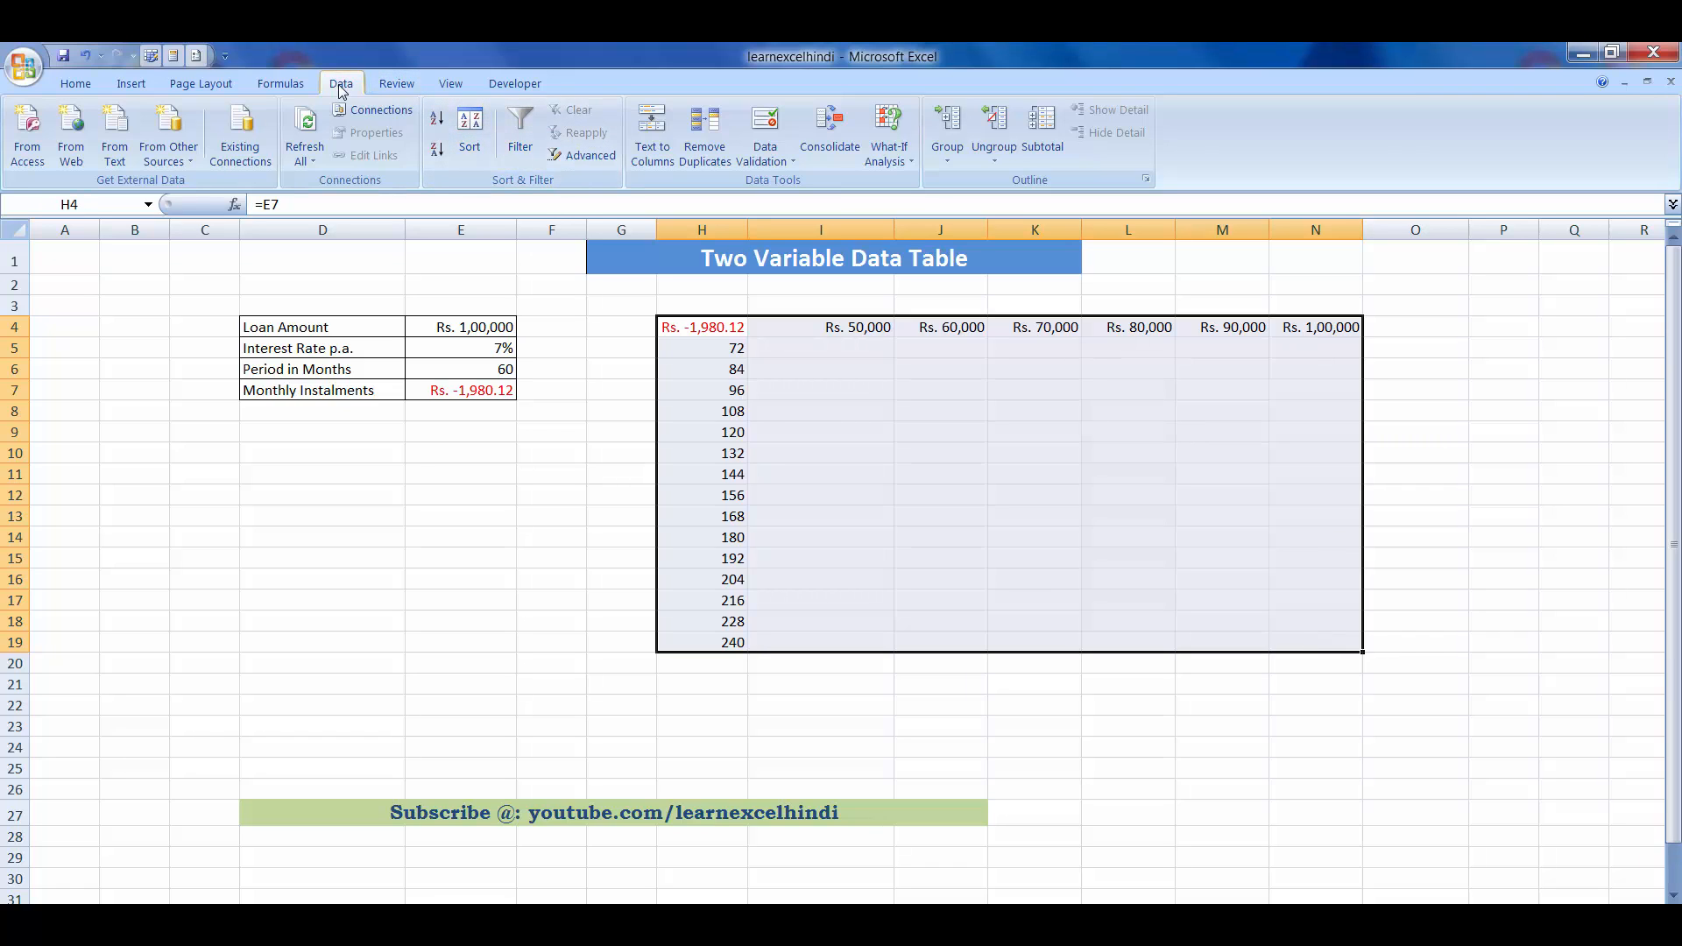
pyautogui.click(911, 164)
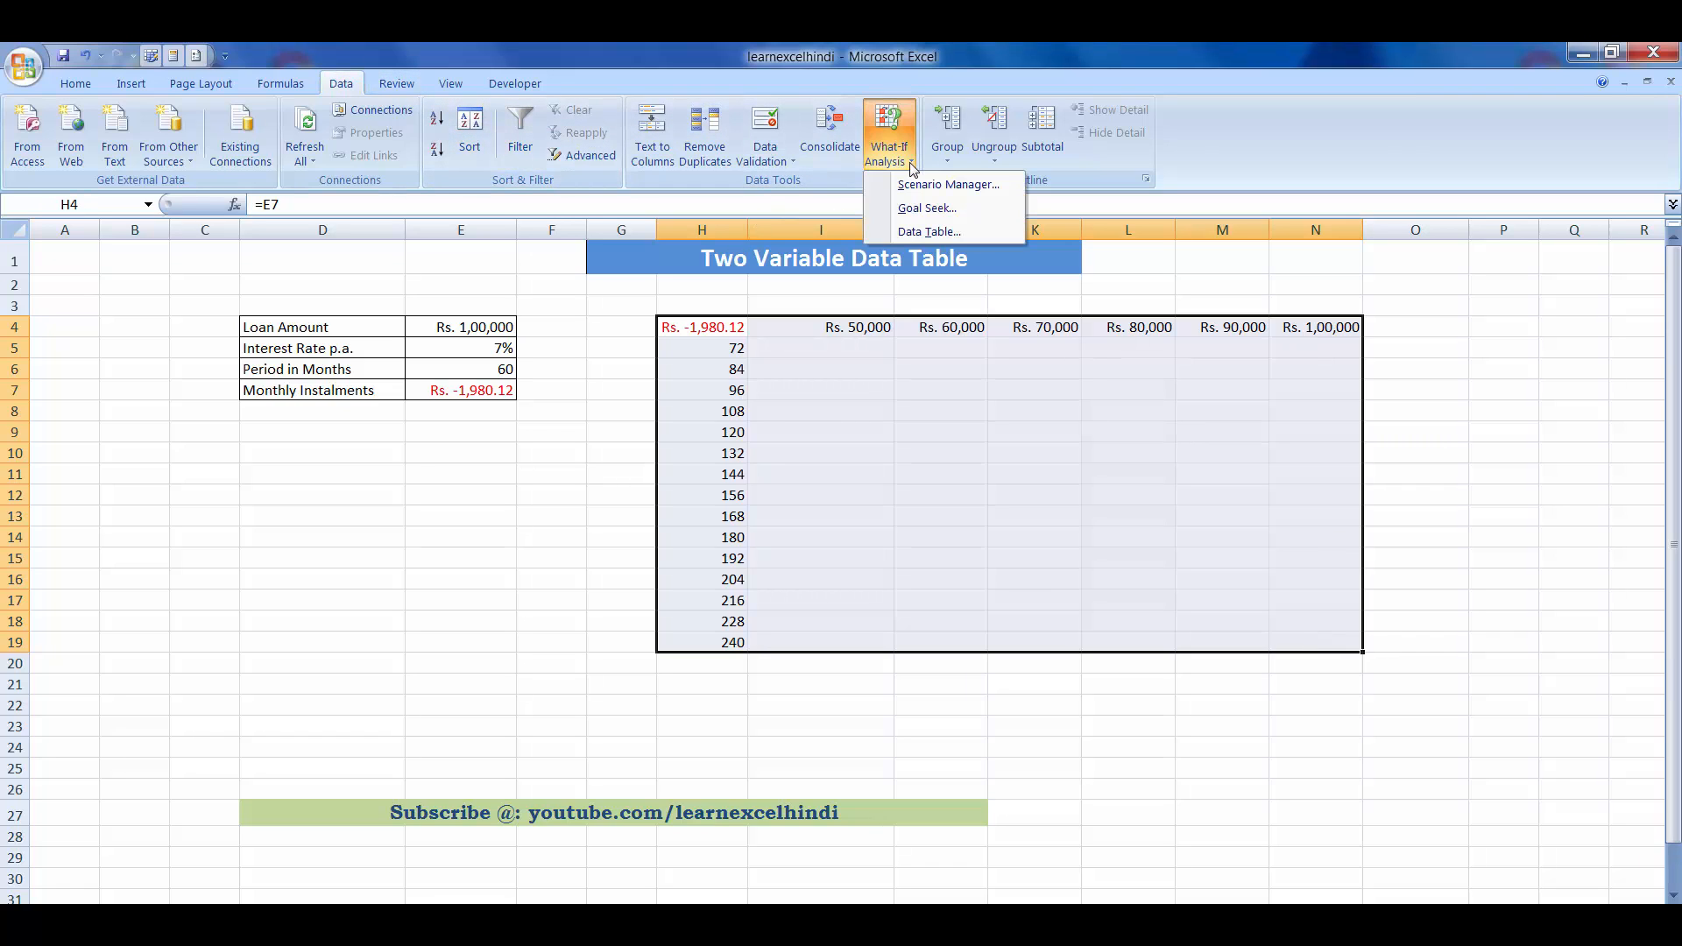
pyautogui.click(923, 230)
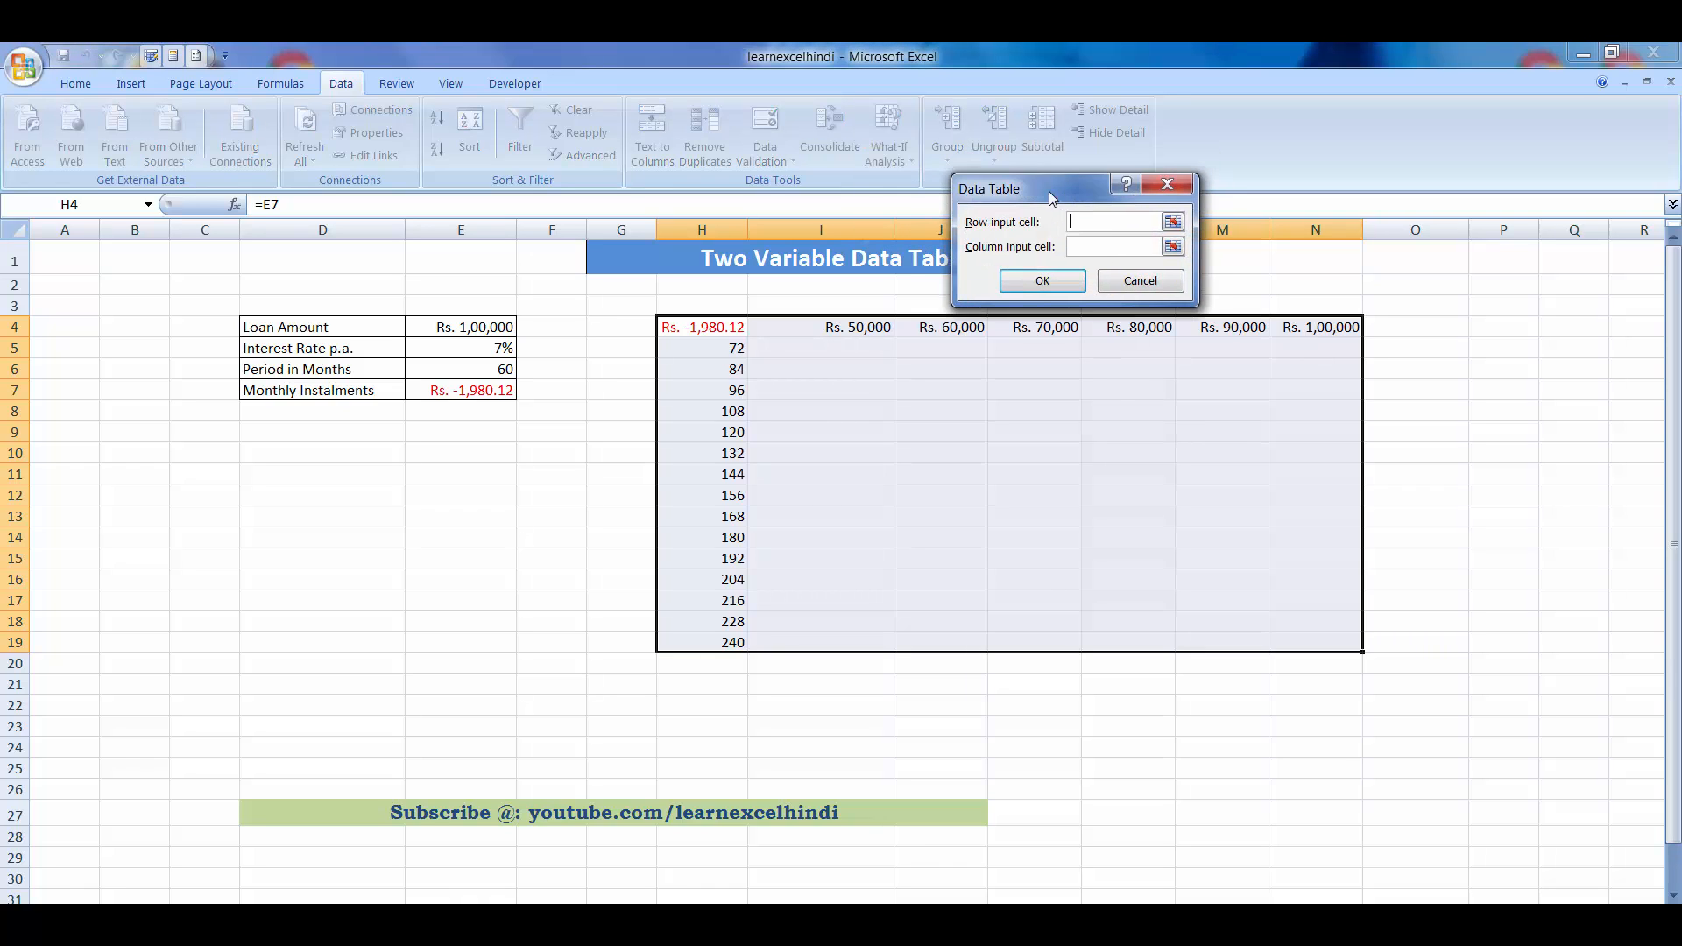
pyautogui.moveTo(1050, 195); pyautogui.dragTo(900, 191)
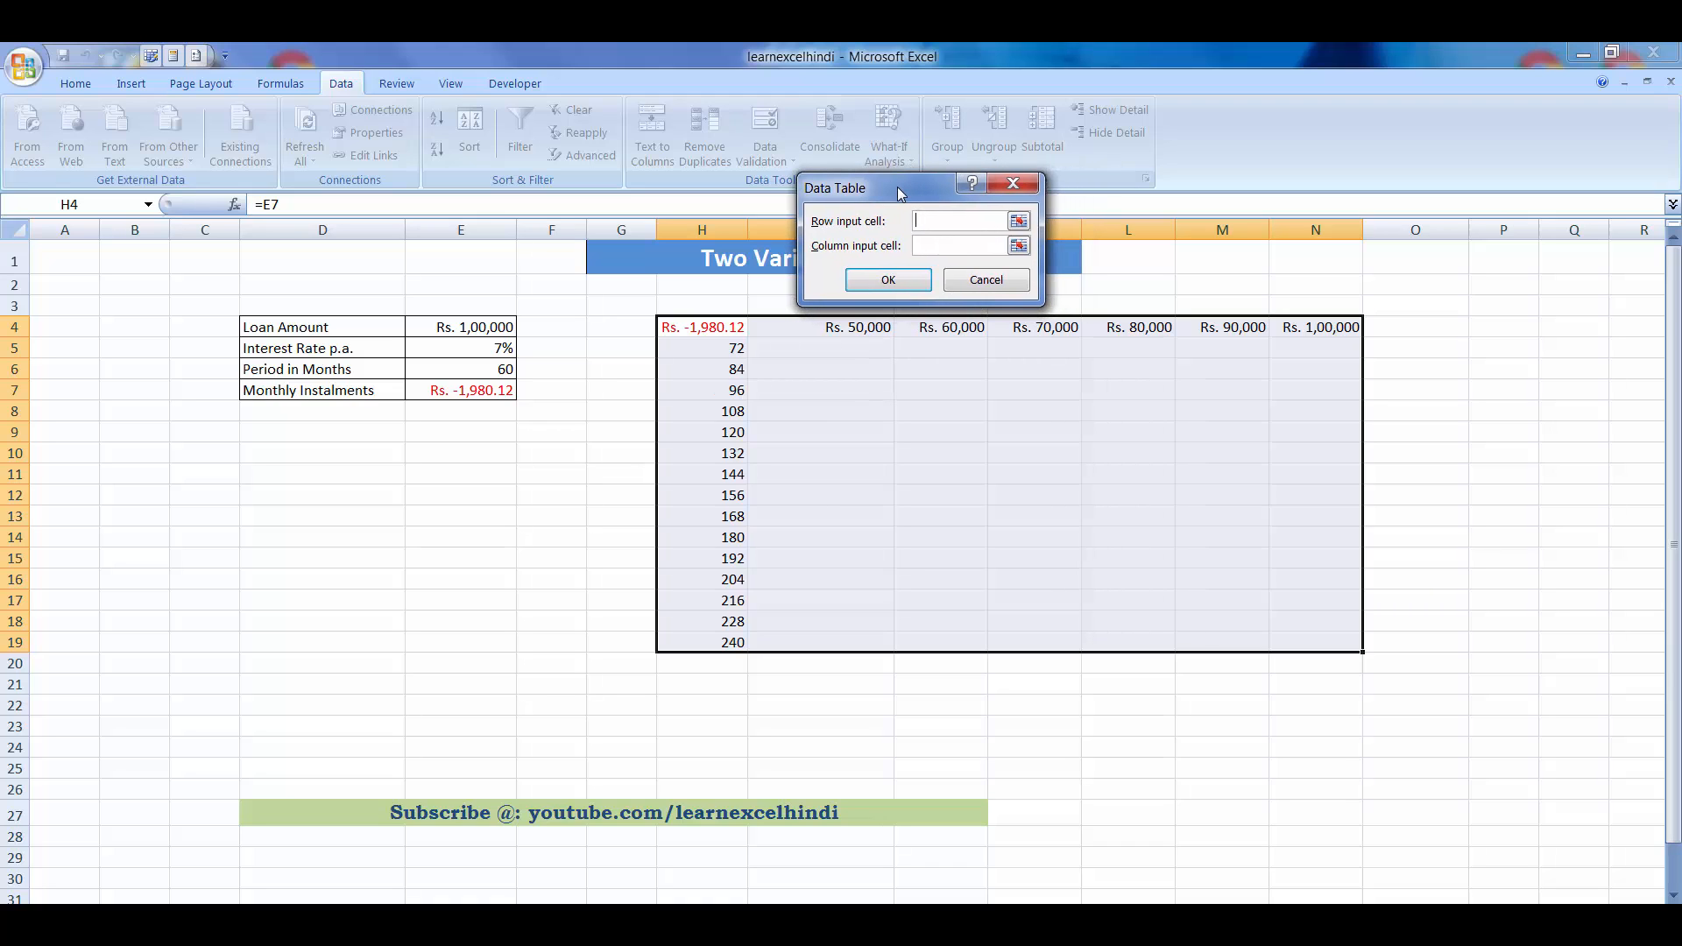
pyautogui.moveTo(897, 186); pyautogui.dragTo(445, 476)
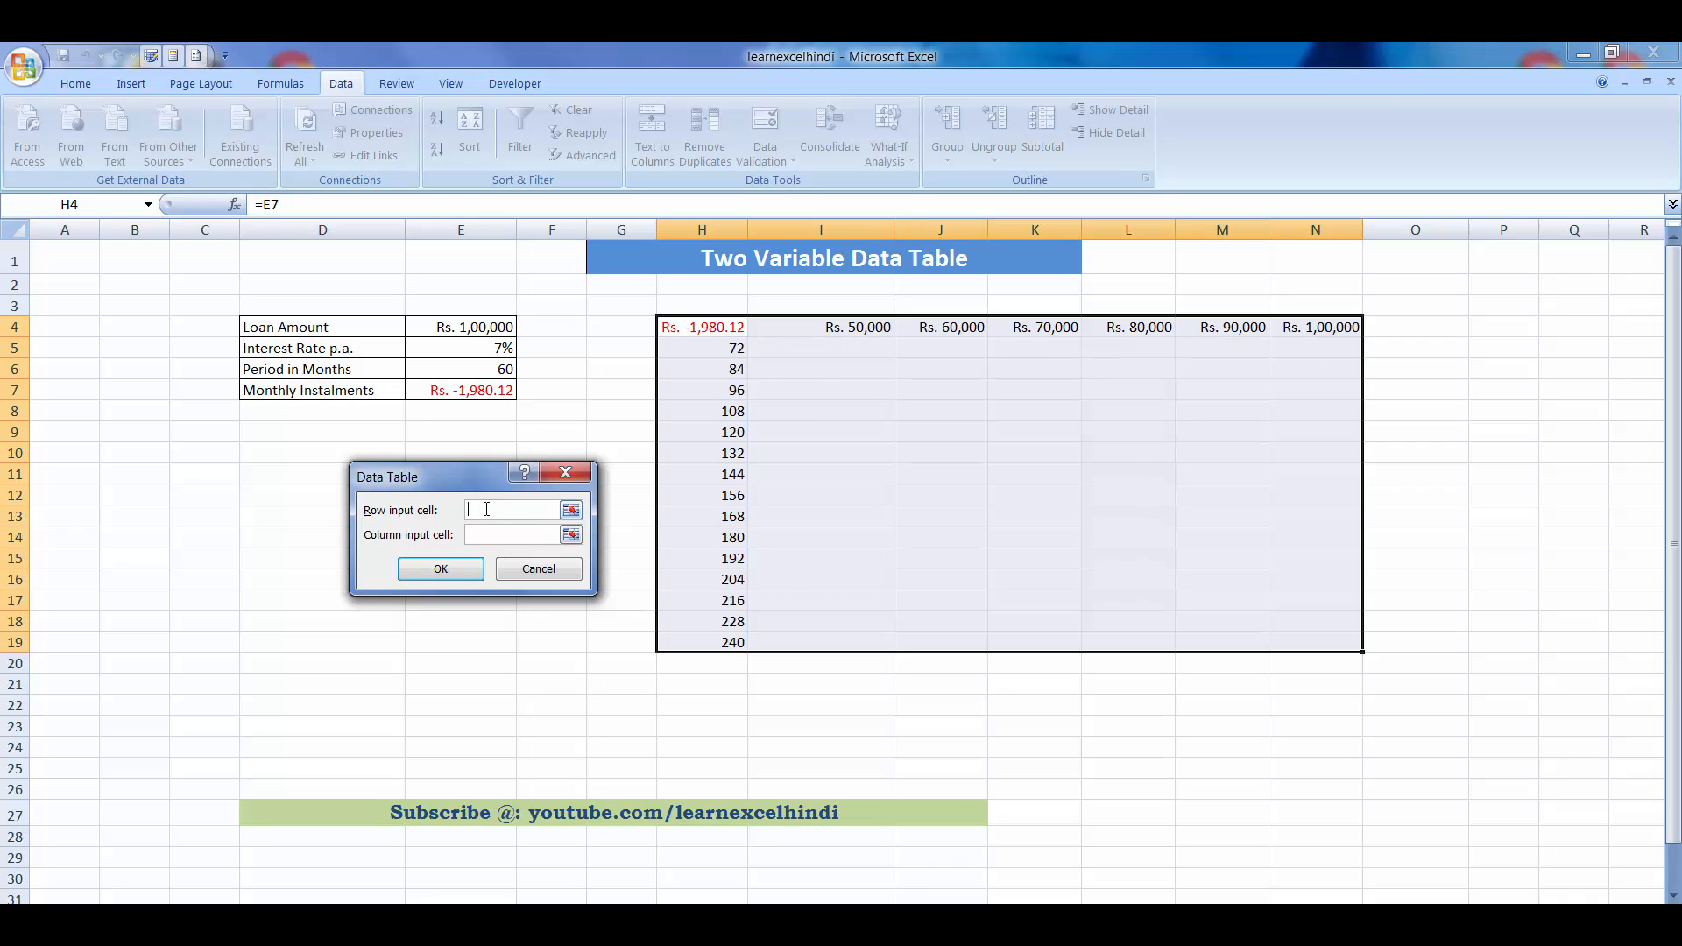
pyautogui.click(470, 326)
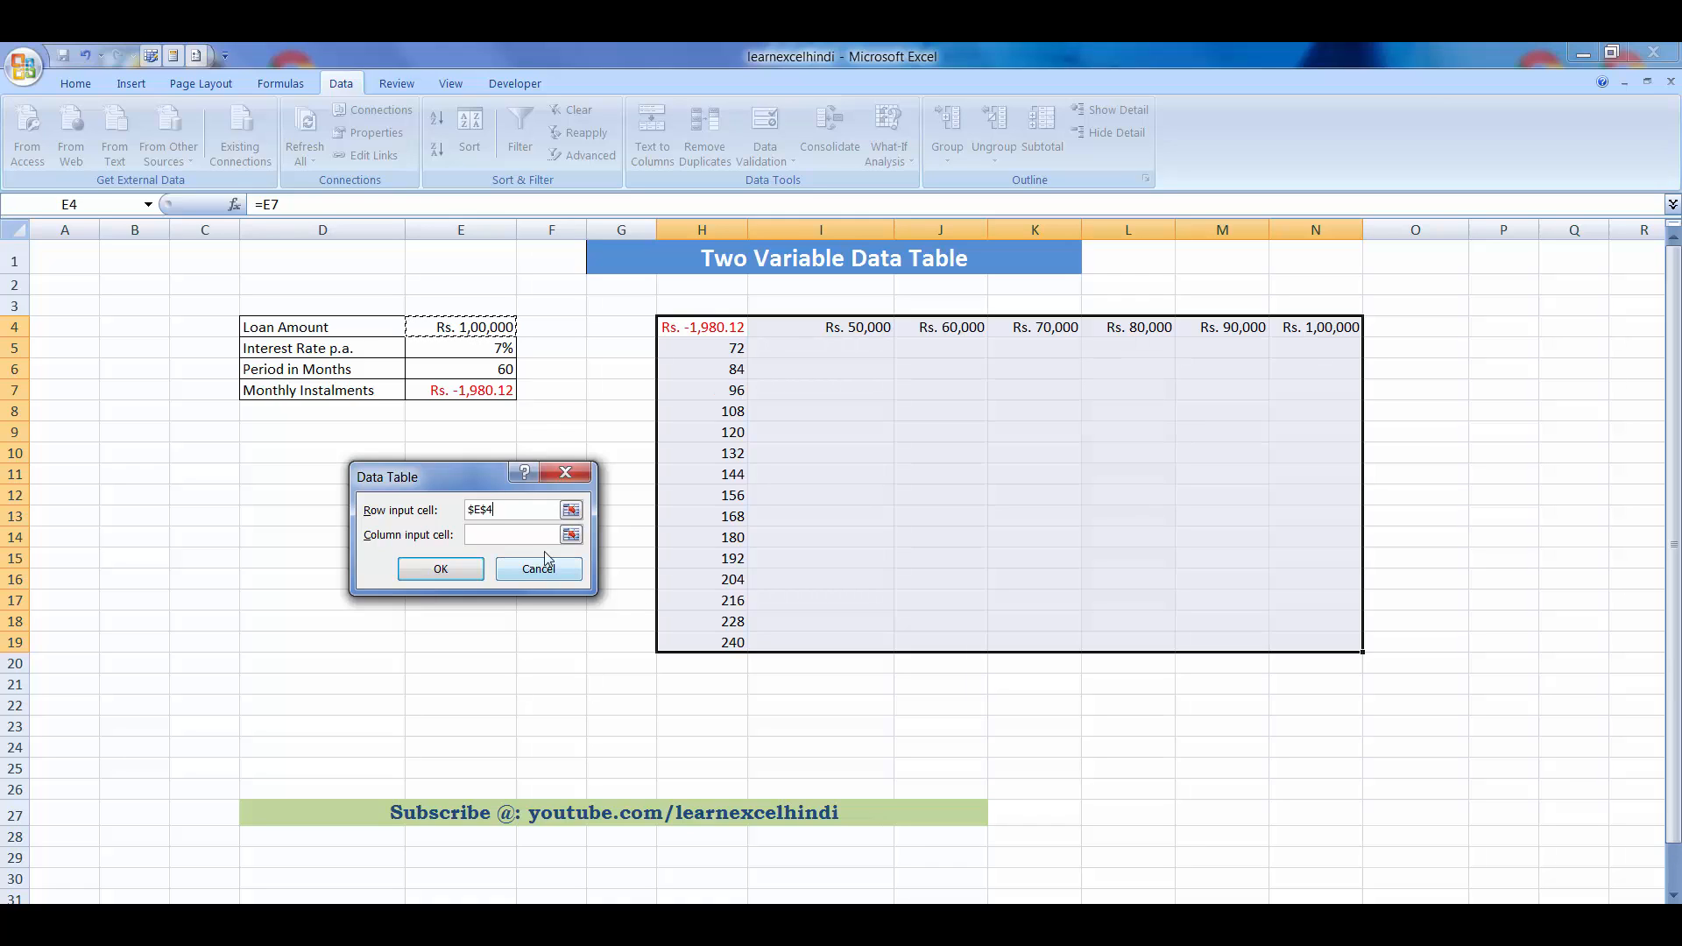
pyautogui.click(505, 535)
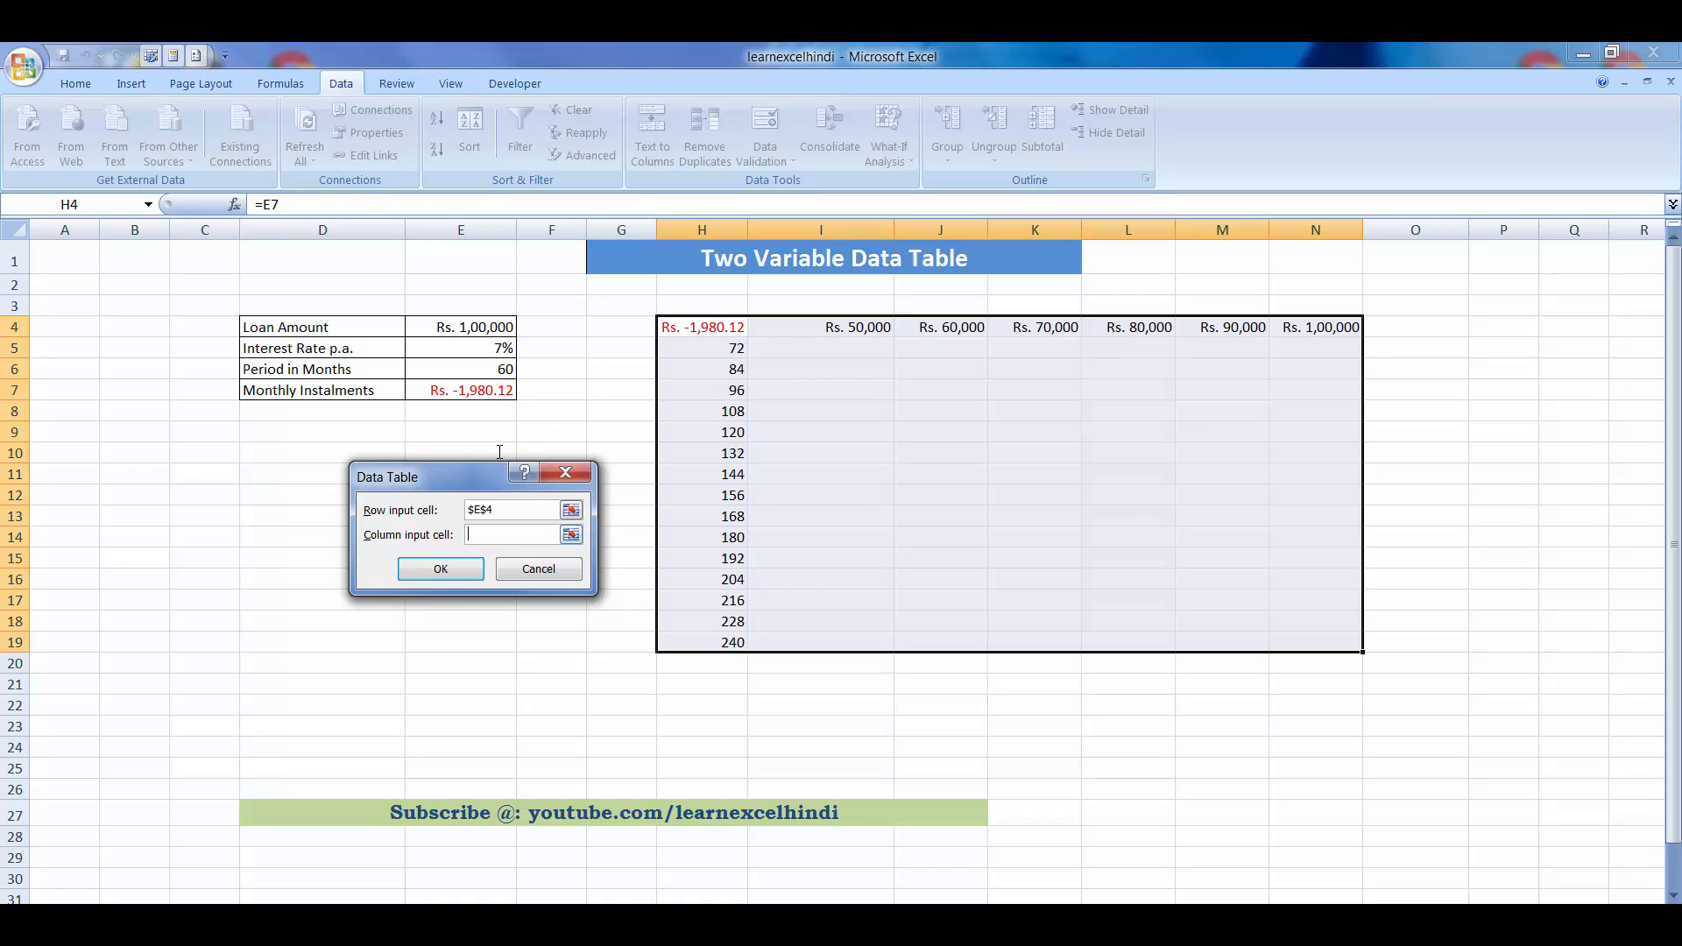
pyautogui.click(499, 370)
pyautogui.click(443, 568)
# - Browse the calculated instalment cells of the data table to examine their TABLE formulas and values
pyautogui.click(829, 451)
pyautogui.click(844, 355)
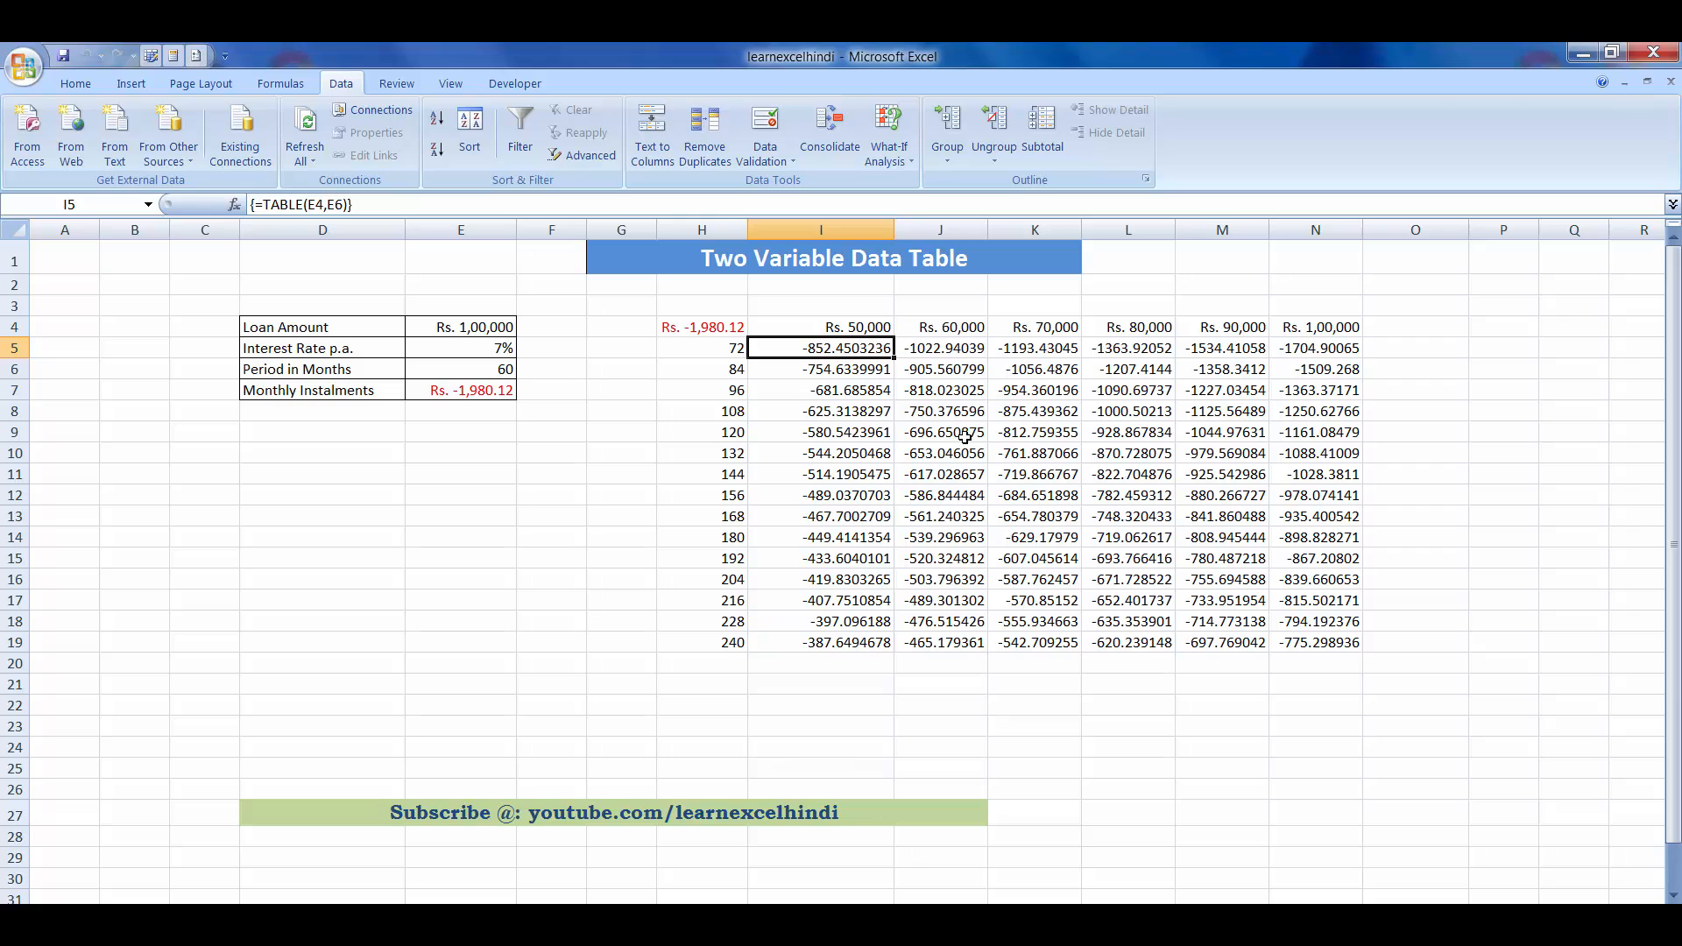
pyautogui.press('Left')
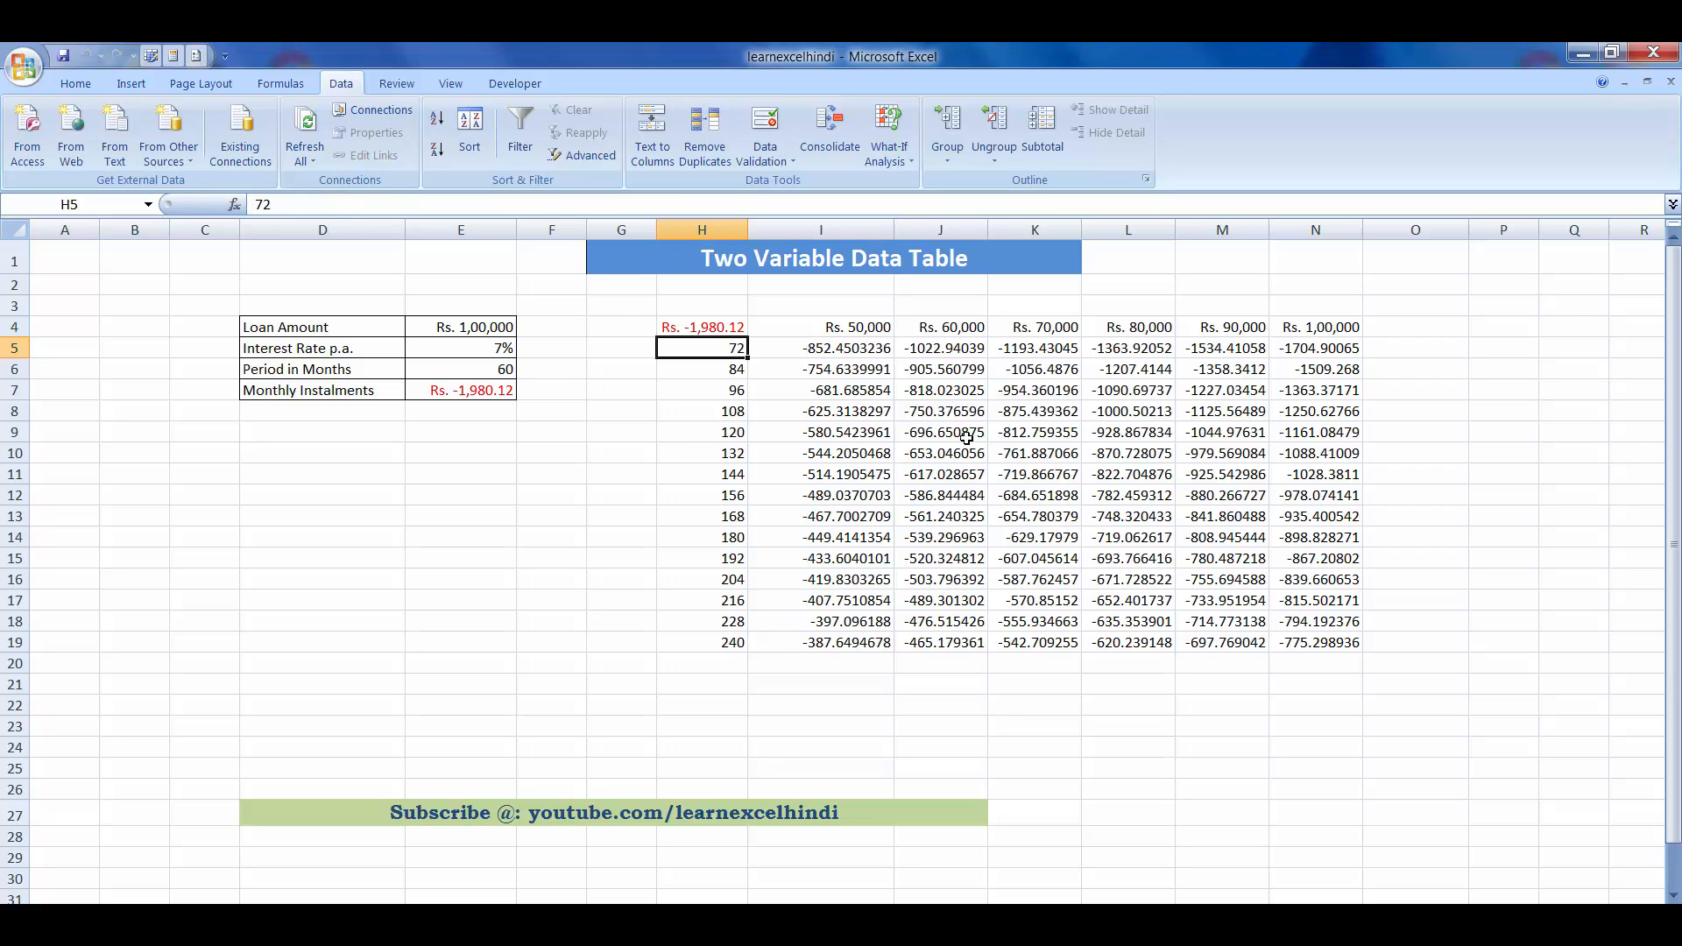
pyautogui.press('Right')
pyautogui.press('Down')
pyautogui.press('Down')
pyautogui.press('Down')
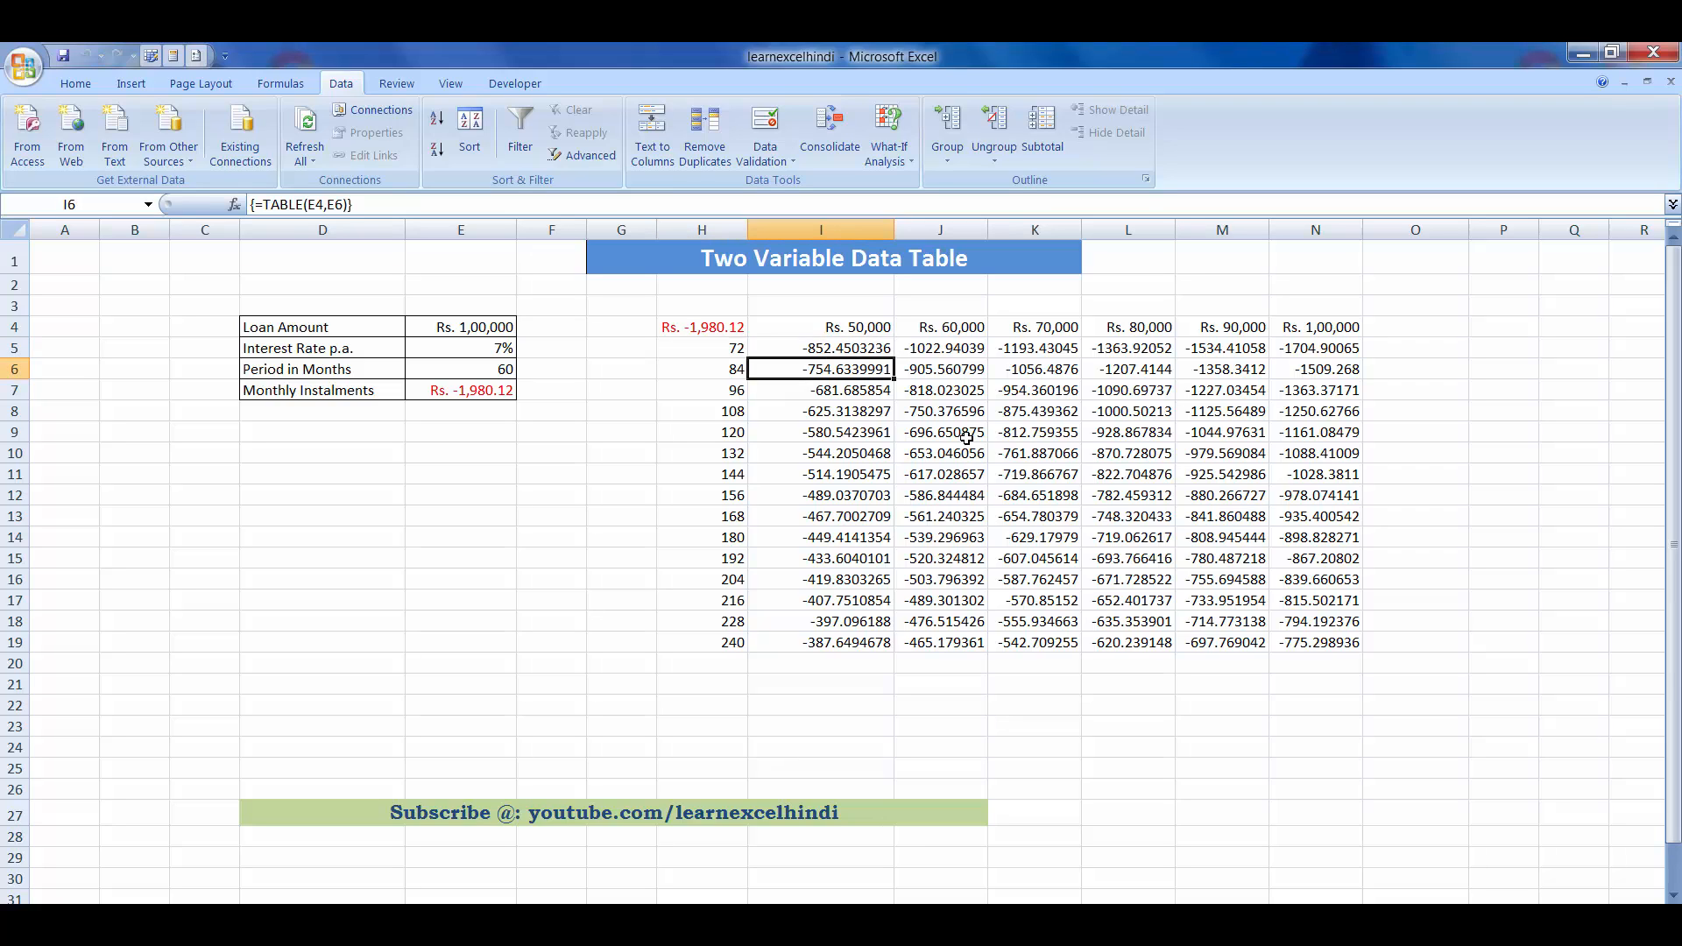
pyautogui.press('Down')
pyautogui.press('Down')
pyautogui.press('Down')
pyautogui.press('Down')
pyautogui.press('Down')
pyautogui.press('Down')
pyautogui.press('Down')
pyautogui.press('Down')
pyautogui.press('Down')
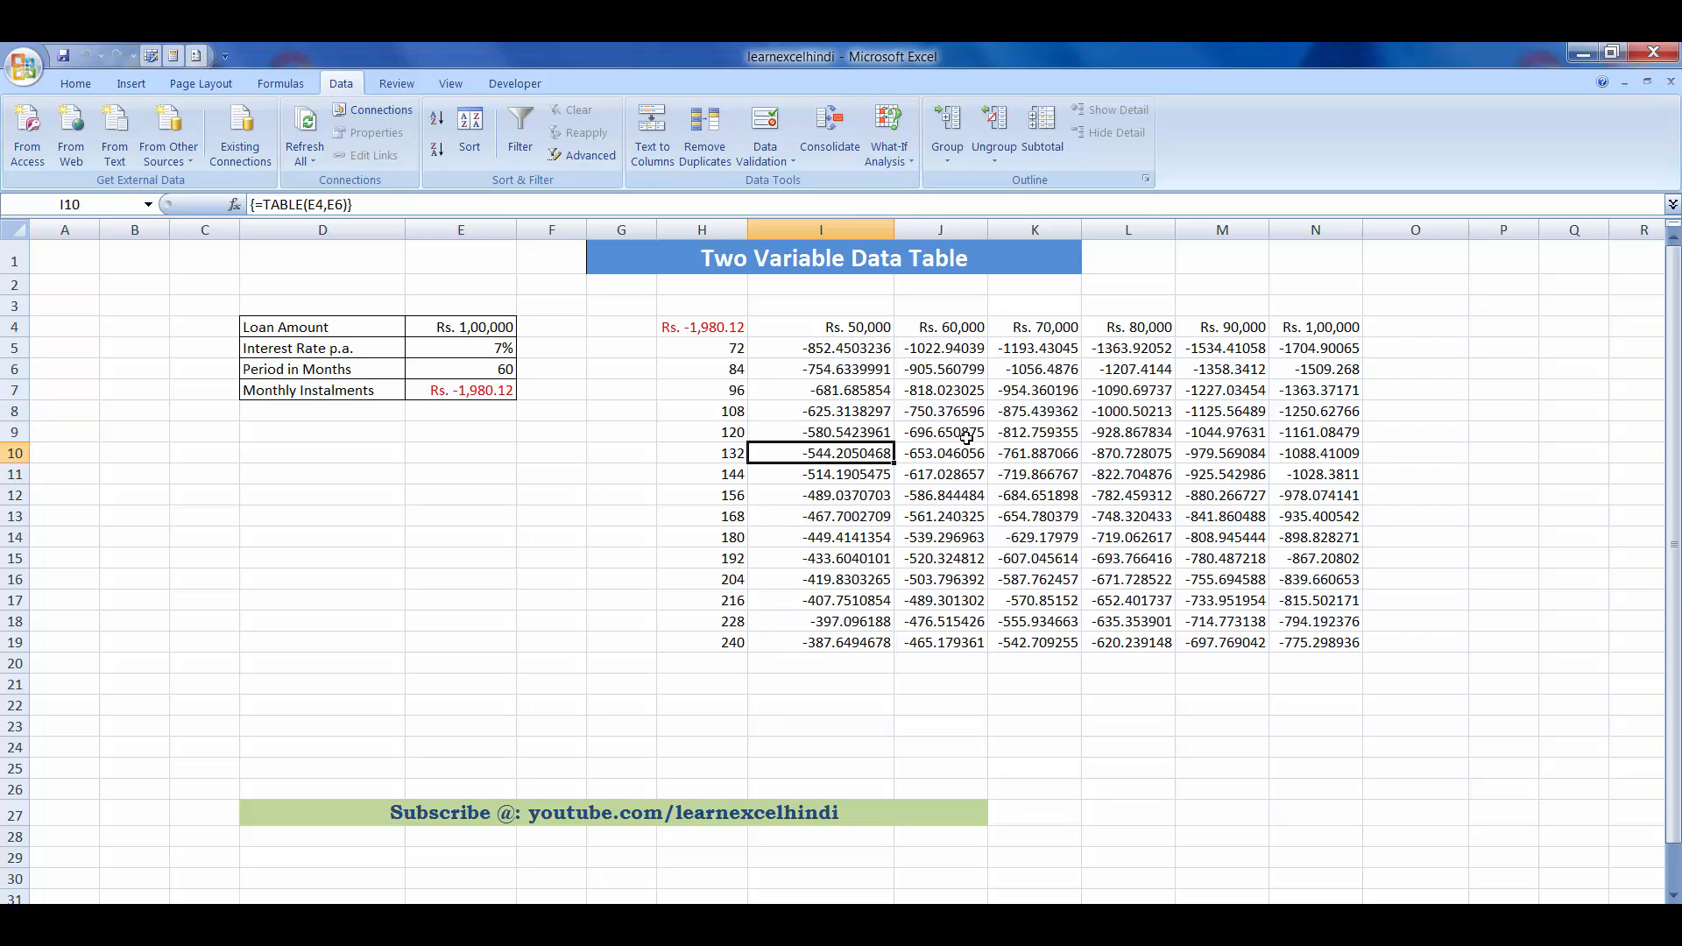
pyautogui.press('Down')
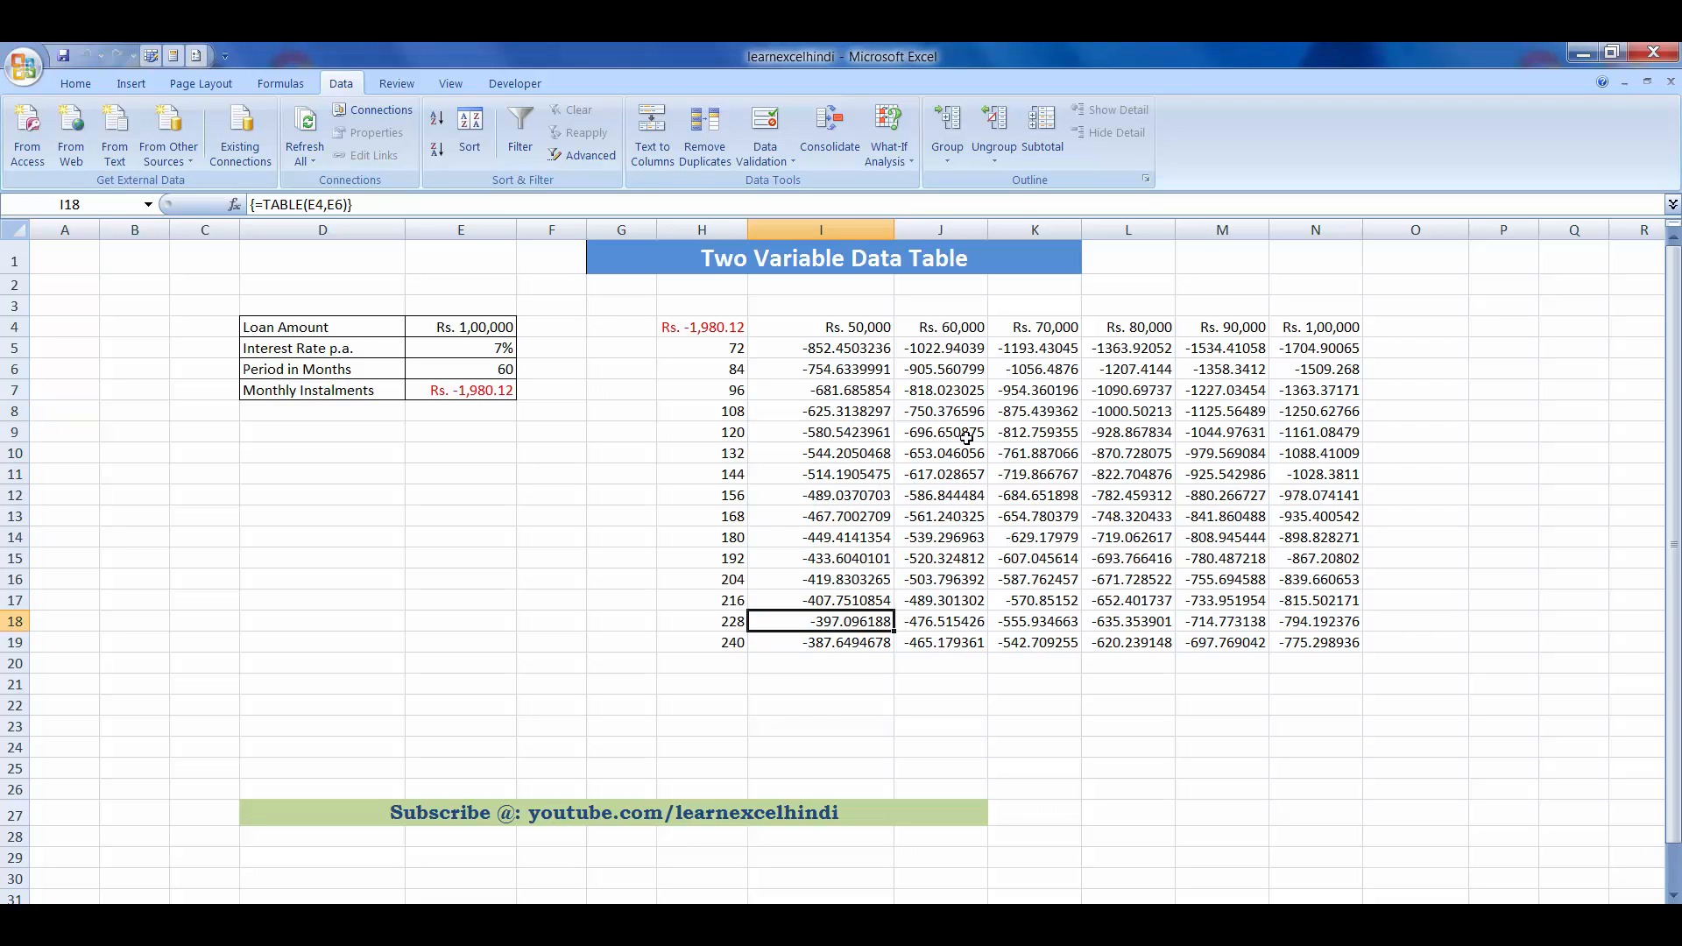
pyautogui.press('Up')
pyautogui.press('Up')
pyautogui.press('Up')
pyautogui.press('Up')
pyautogui.press('Up')
pyautogui.press('Up')
pyautogui.press('Up')
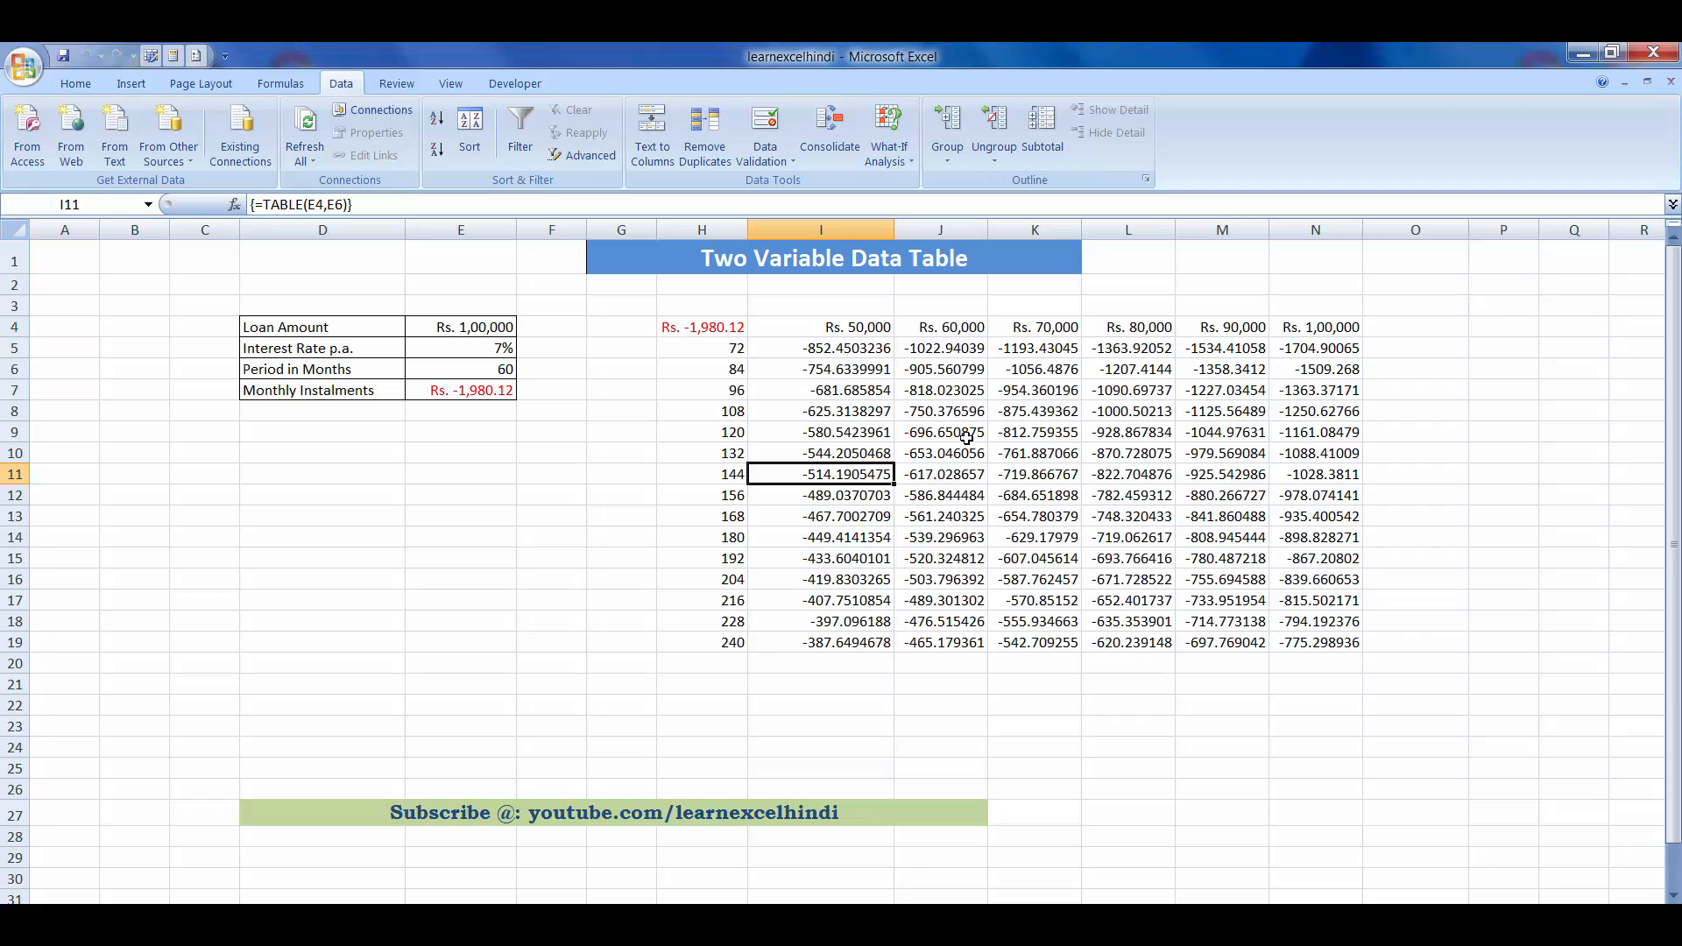
pyautogui.press('Up')
pyautogui.press('Up')
pyautogui.press('Up')
pyautogui.press('Up')
pyautogui.press('Up')
pyautogui.press('Up')
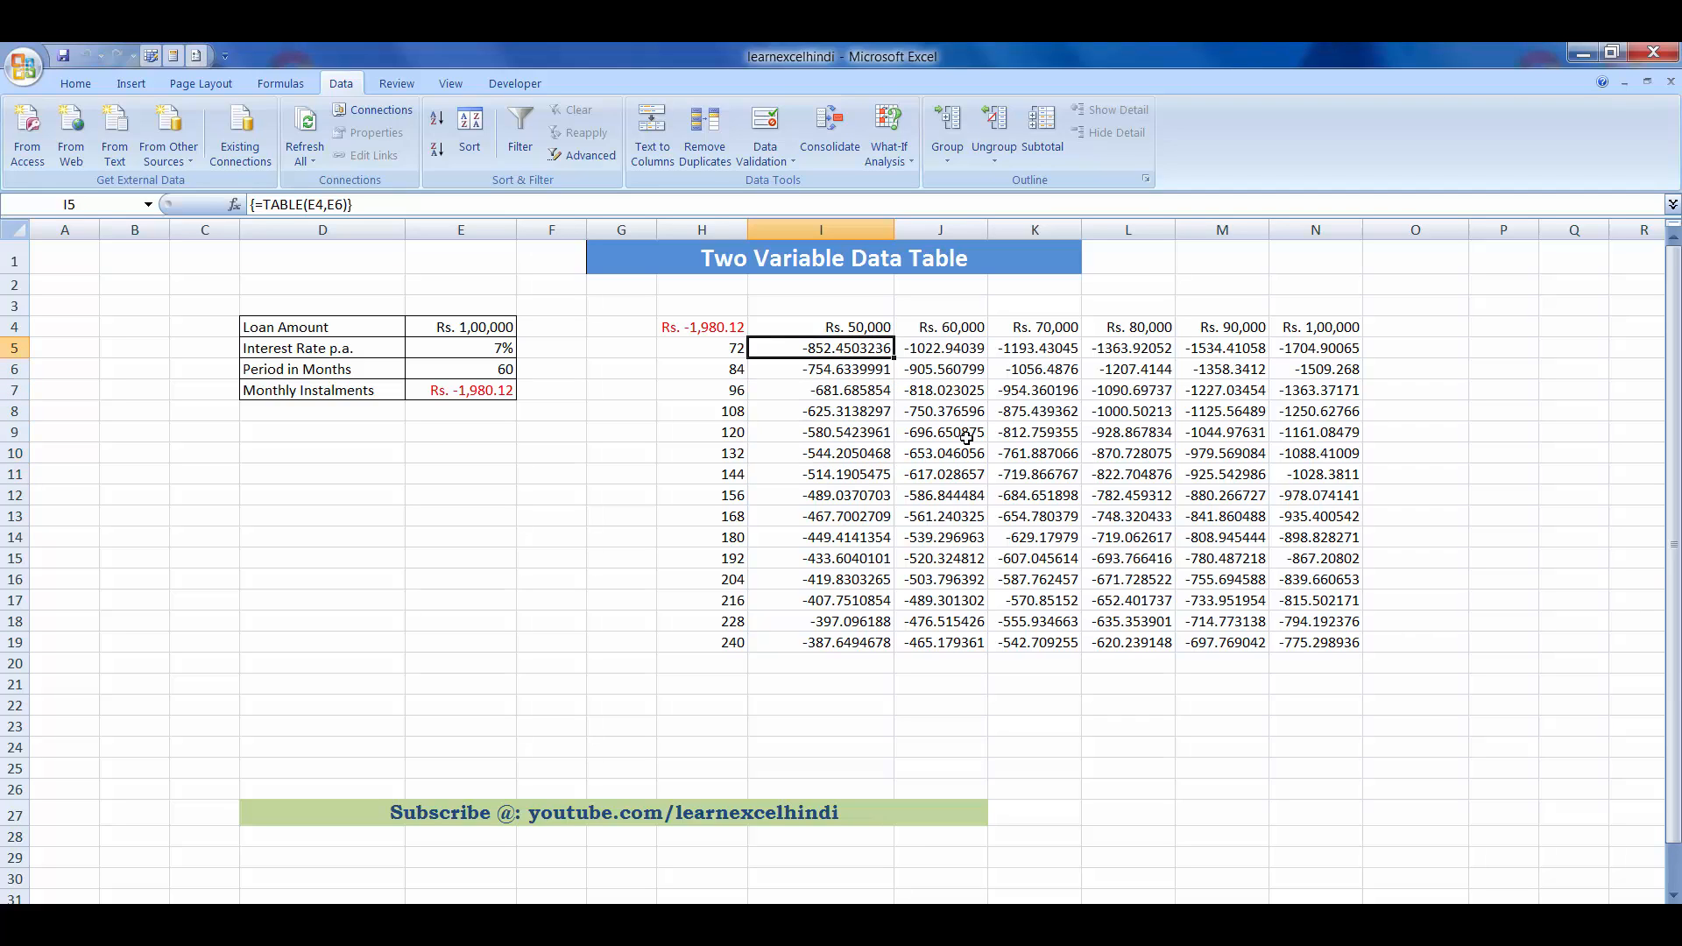
pyautogui.press('Left')
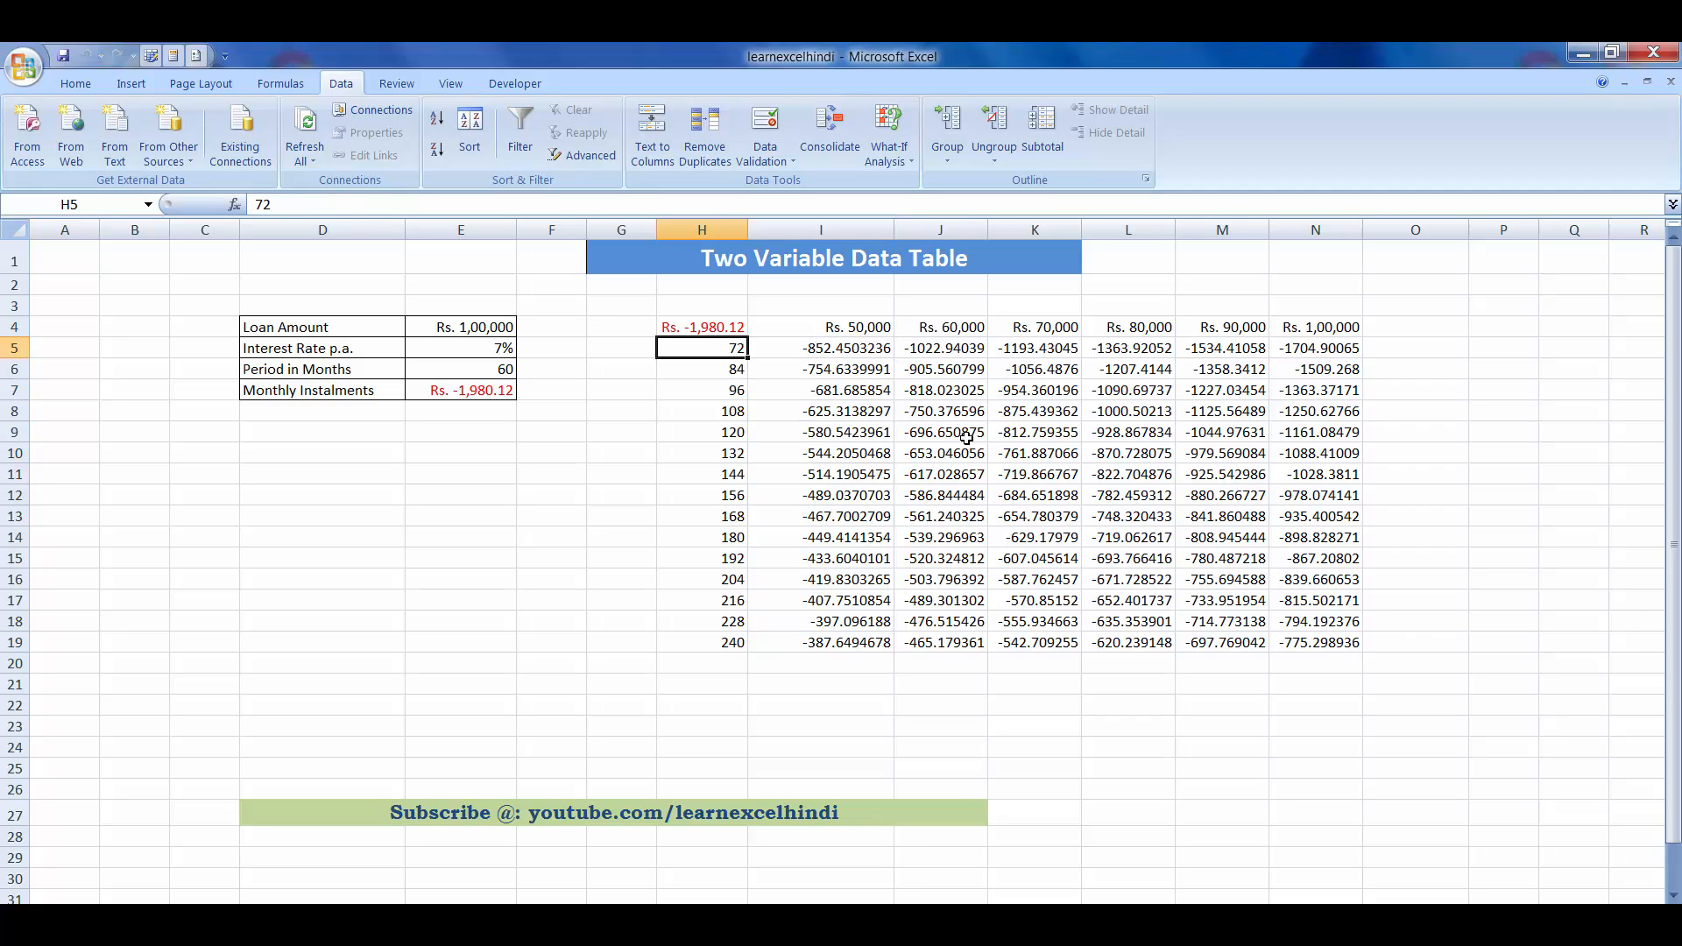
pyautogui.press('Right')
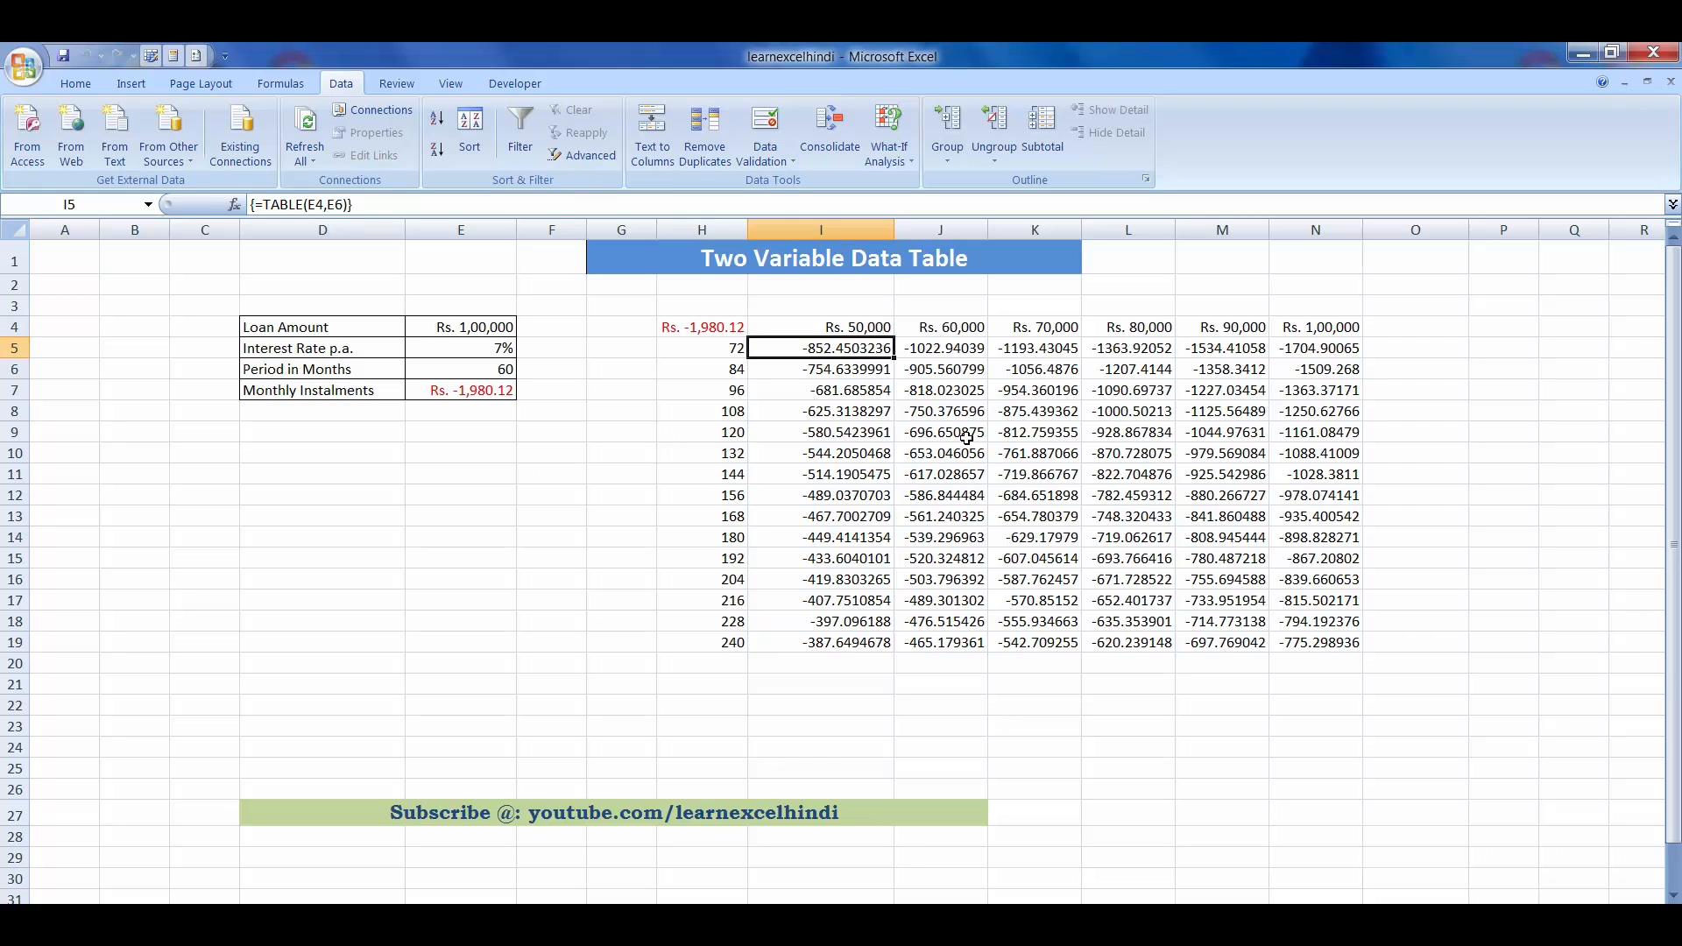
pyautogui.press('Right')
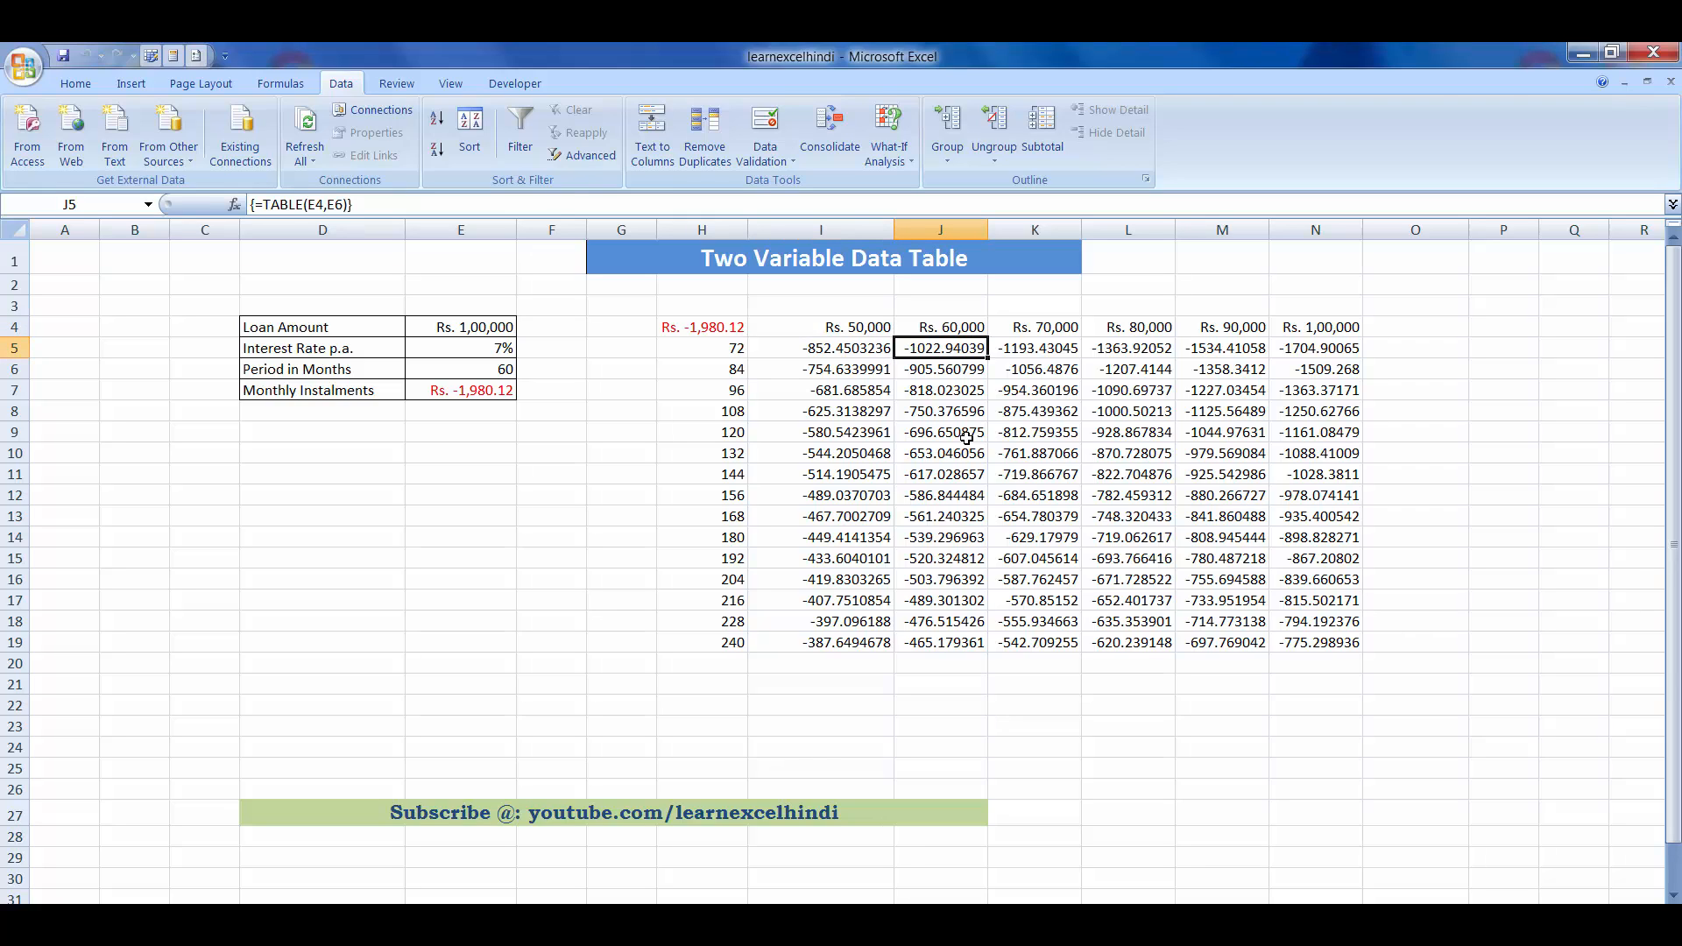
pyautogui.press('Right')
pyautogui.press('Right')
pyautogui.press('Right')
pyautogui.press('Right')
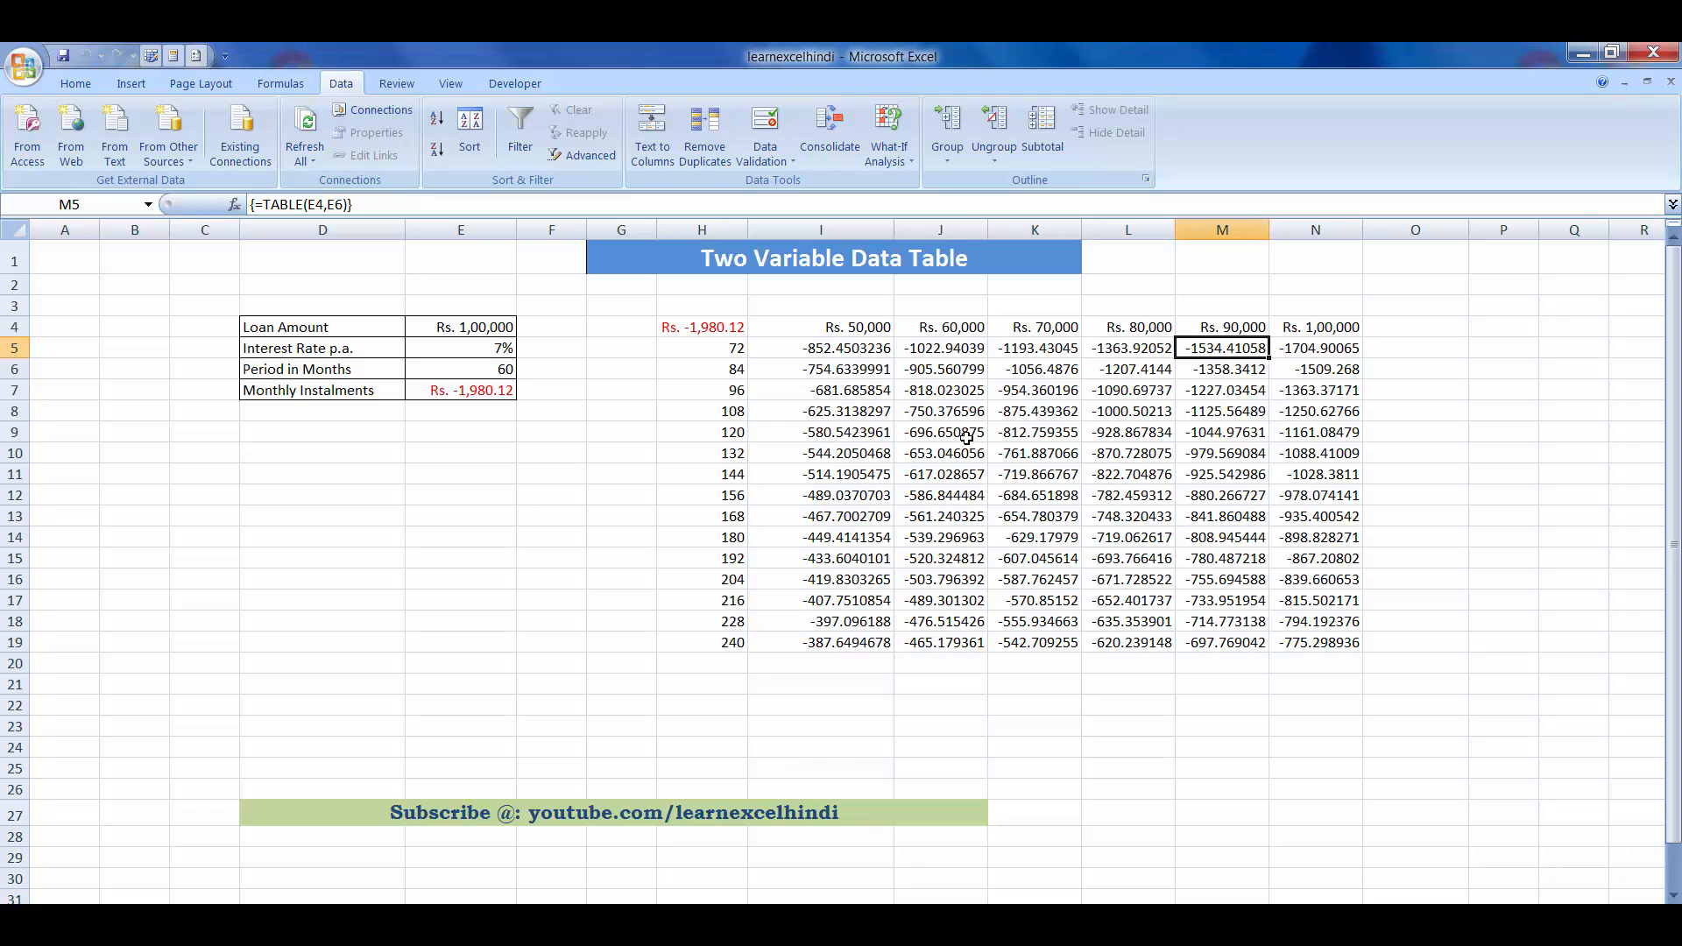
pyautogui.press('Down')
# - Move through the instalment cells down the data table and select the whole range H4:N19 for review
pyautogui.press('Down')
pyautogui.press('Left')
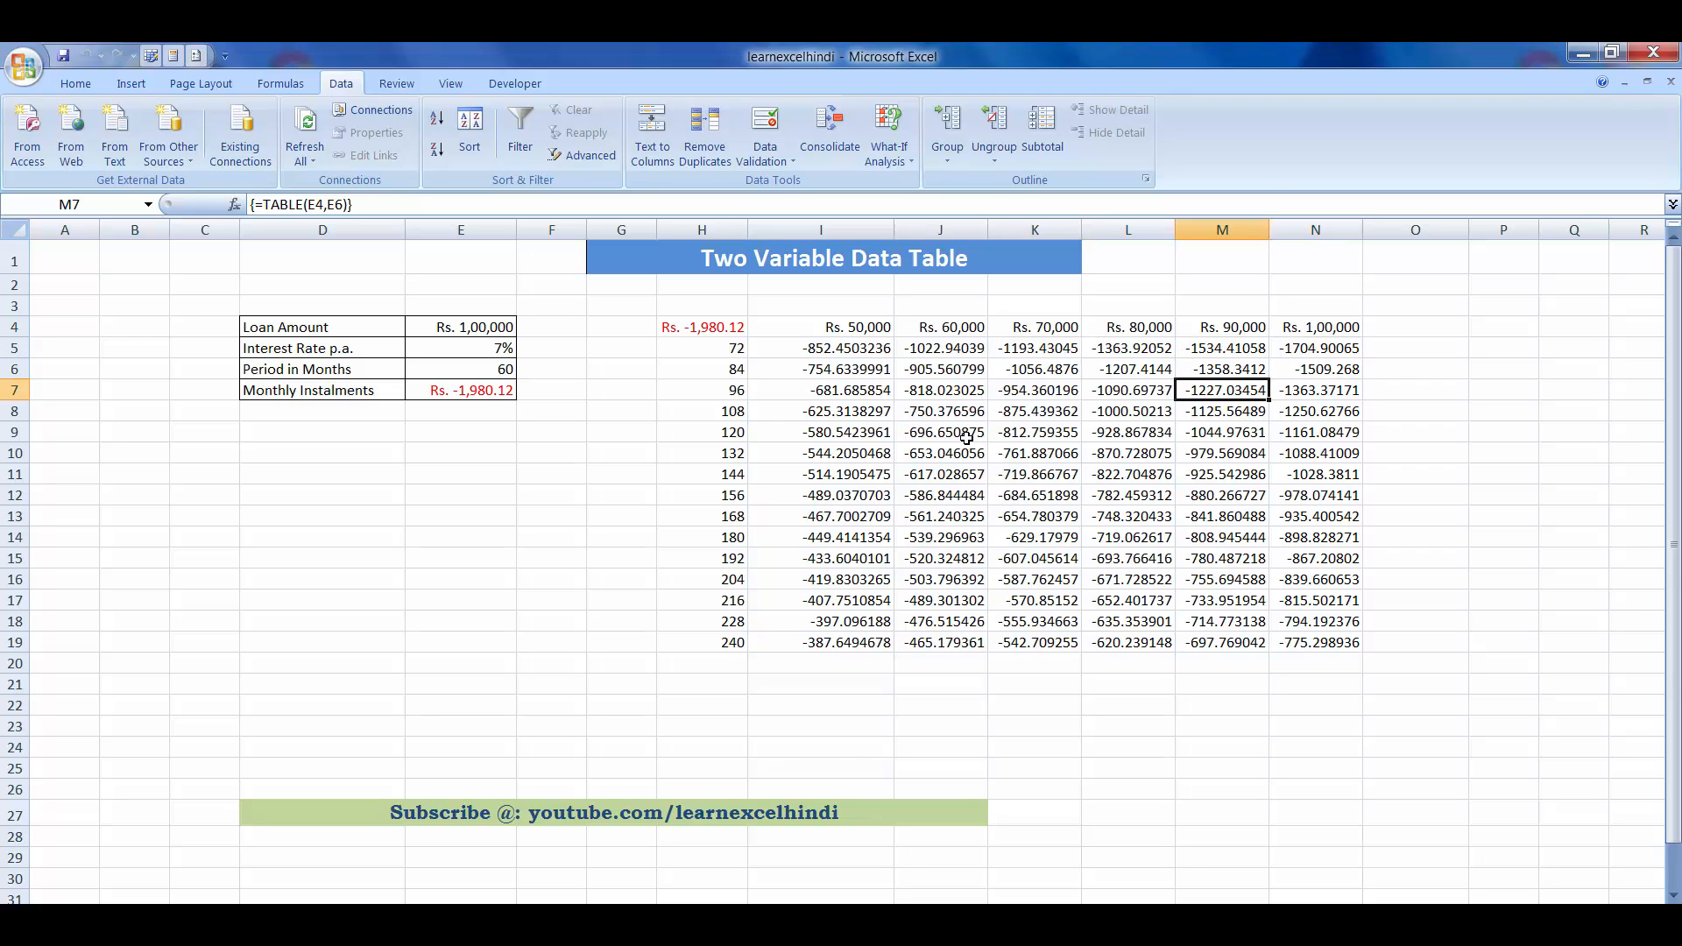
pyautogui.press('Left')
pyautogui.press('Left')
pyautogui.press('Left')
pyautogui.press('Left')
pyautogui.press('Down')
pyautogui.press('Down')
pyautogui.press('Down')
pyautogui.press('Down')
pyautogui.press('Down')
pyautogui.press('Down')
pyautogui.press('Down')
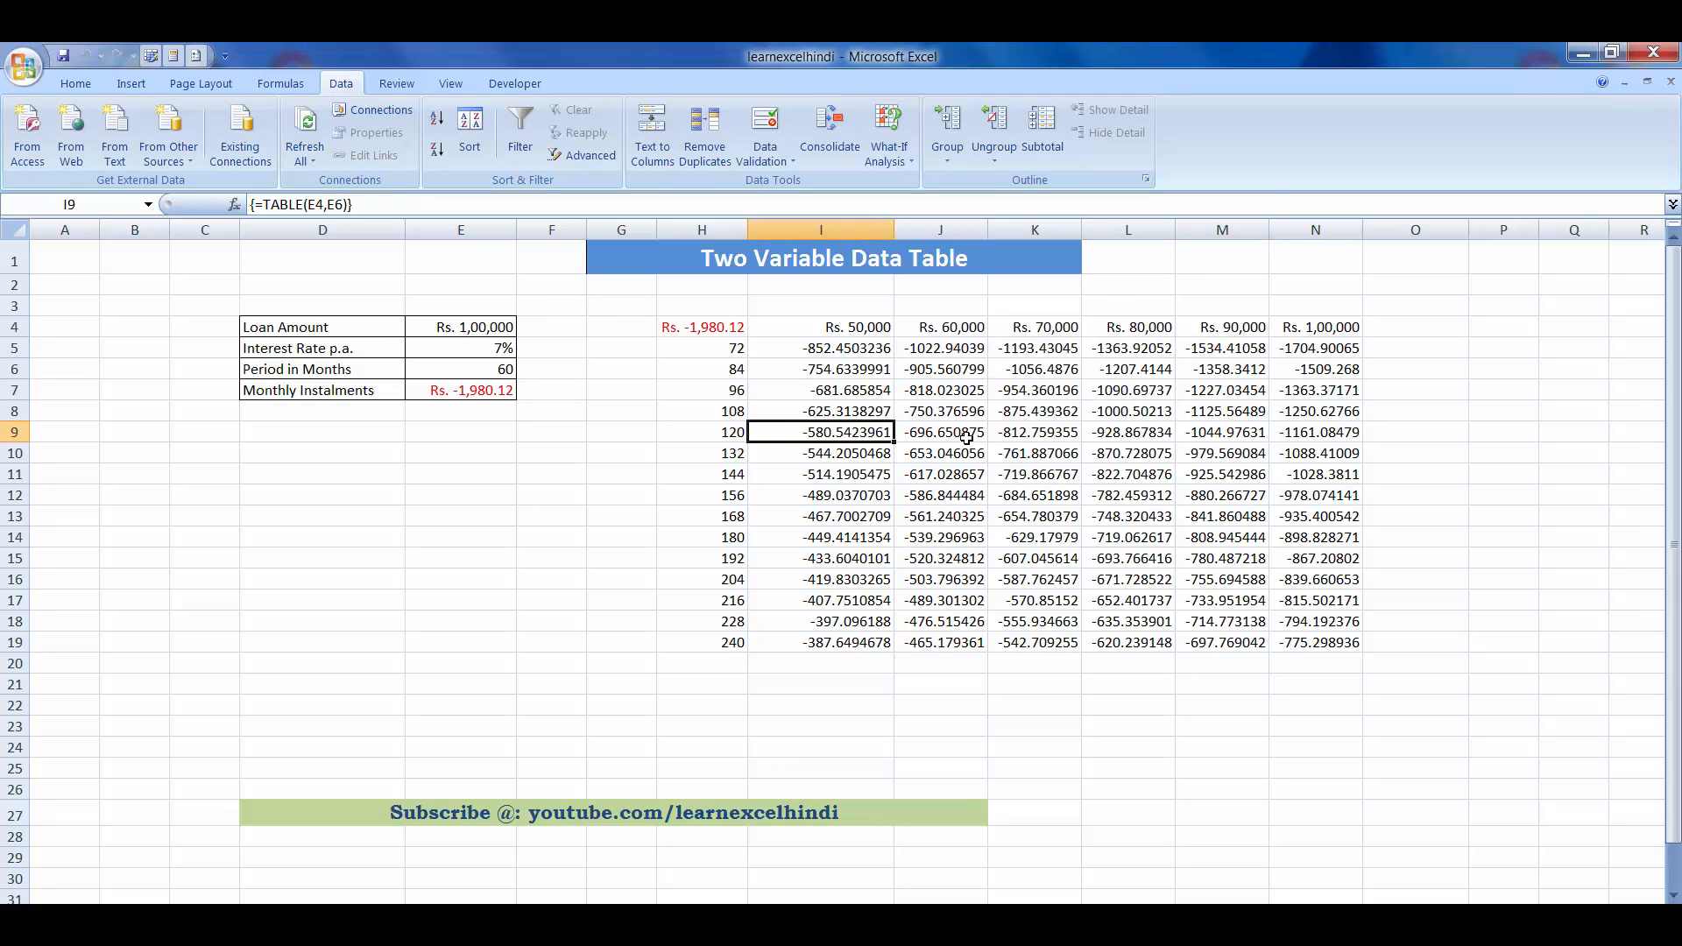
pyautogui.press('Down')
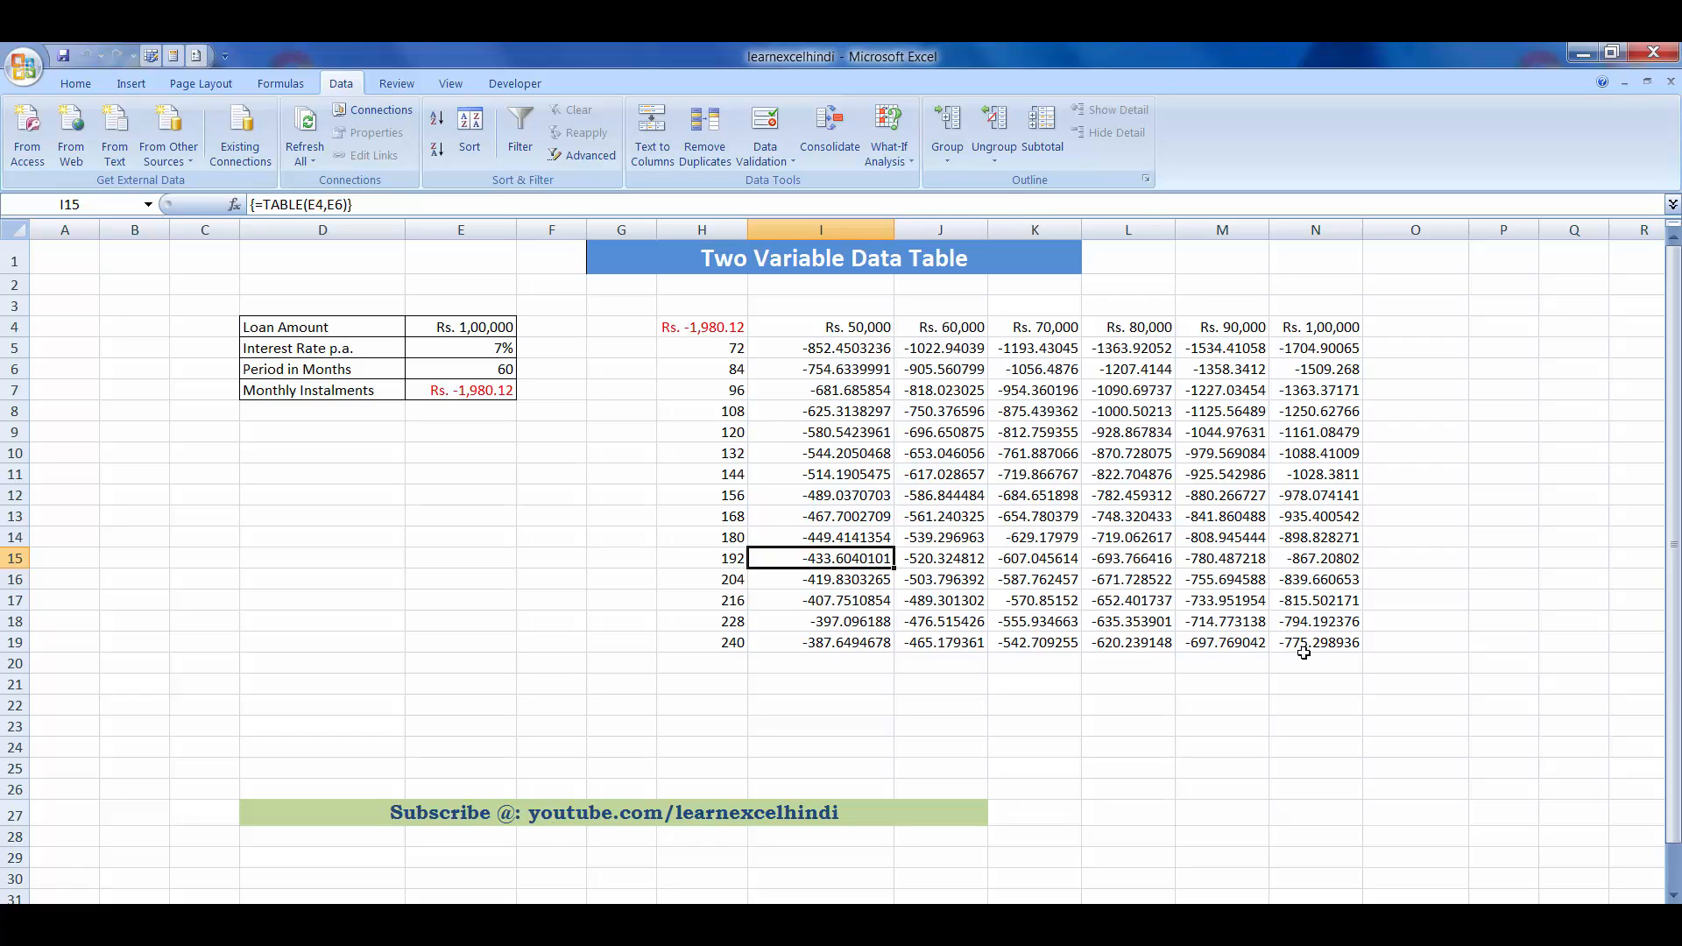
pyautogui.moveTo(1343, 642); pyautogui.dragTo(682, 323)
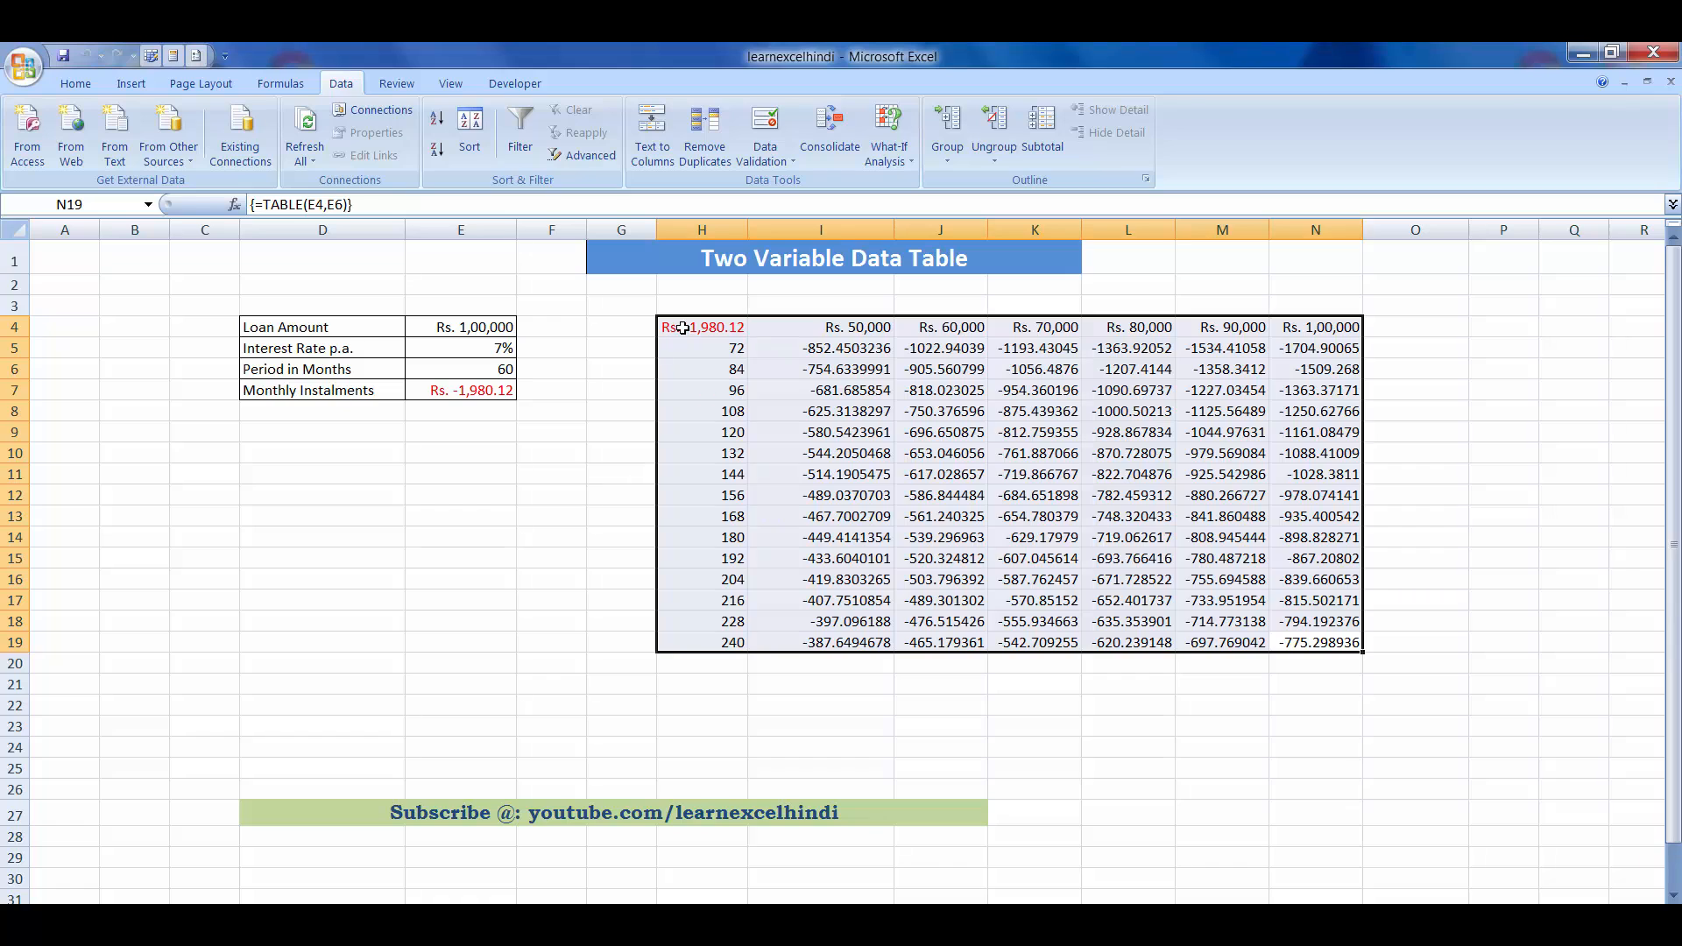
pyautogui.click(681, 325)
# - Try to delete the instalment value in cell K11 of the data table
pyautogui.click(1052, 475)
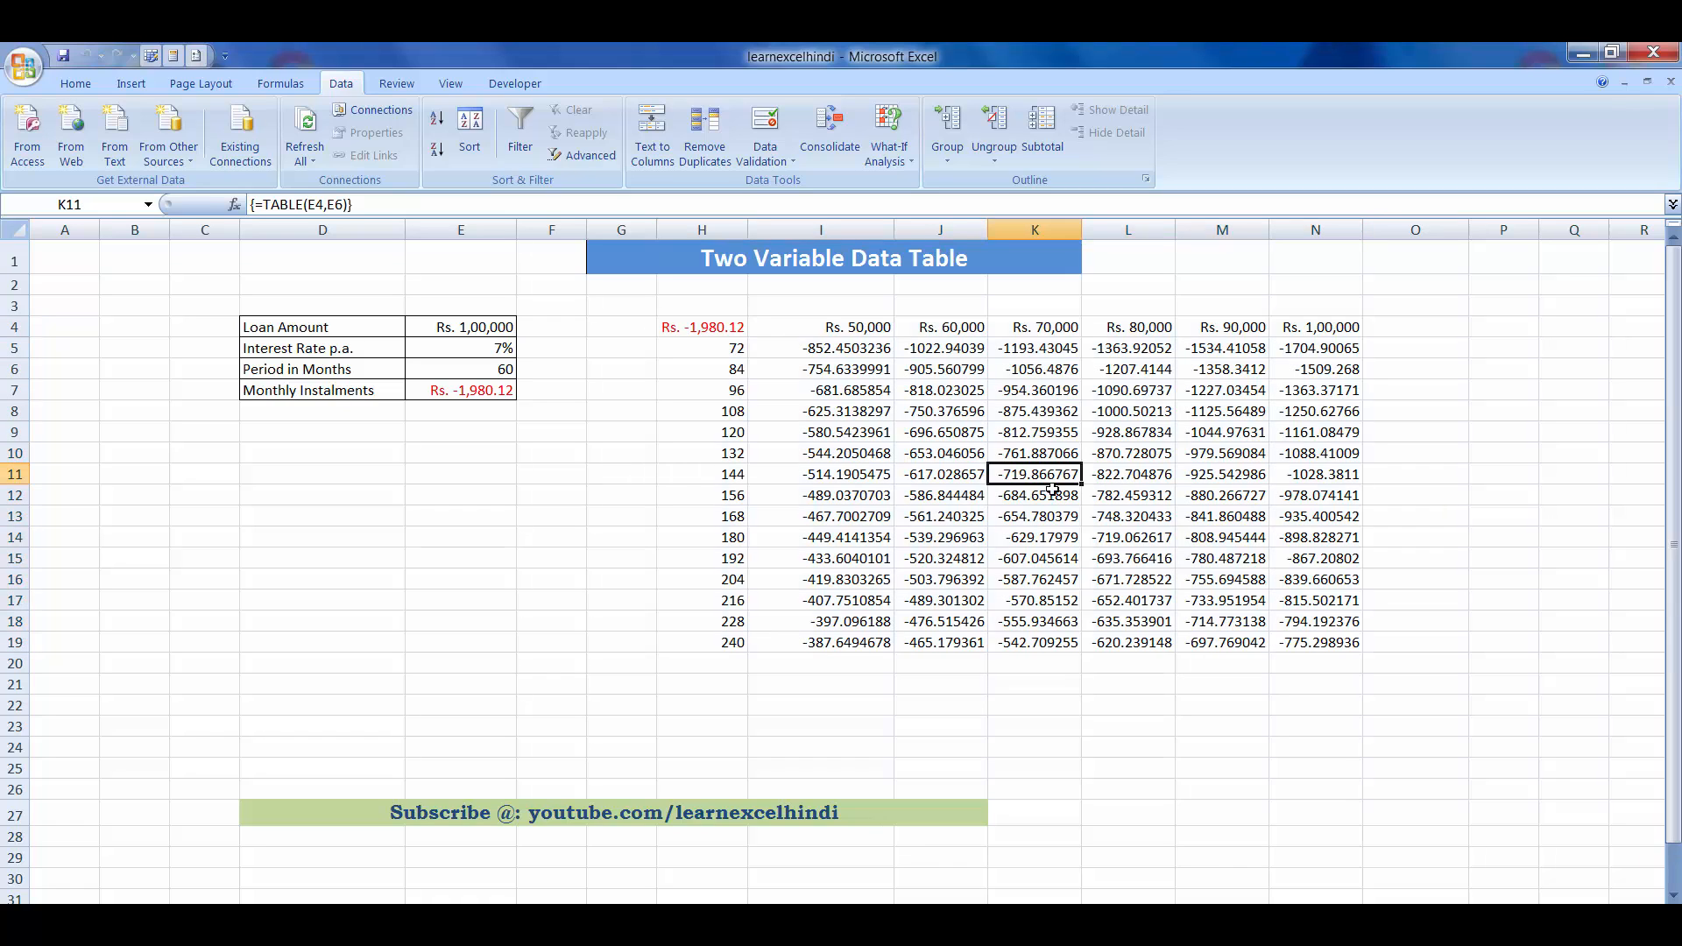
pyautogui.press('Delete')
pyautogui.press('Return')
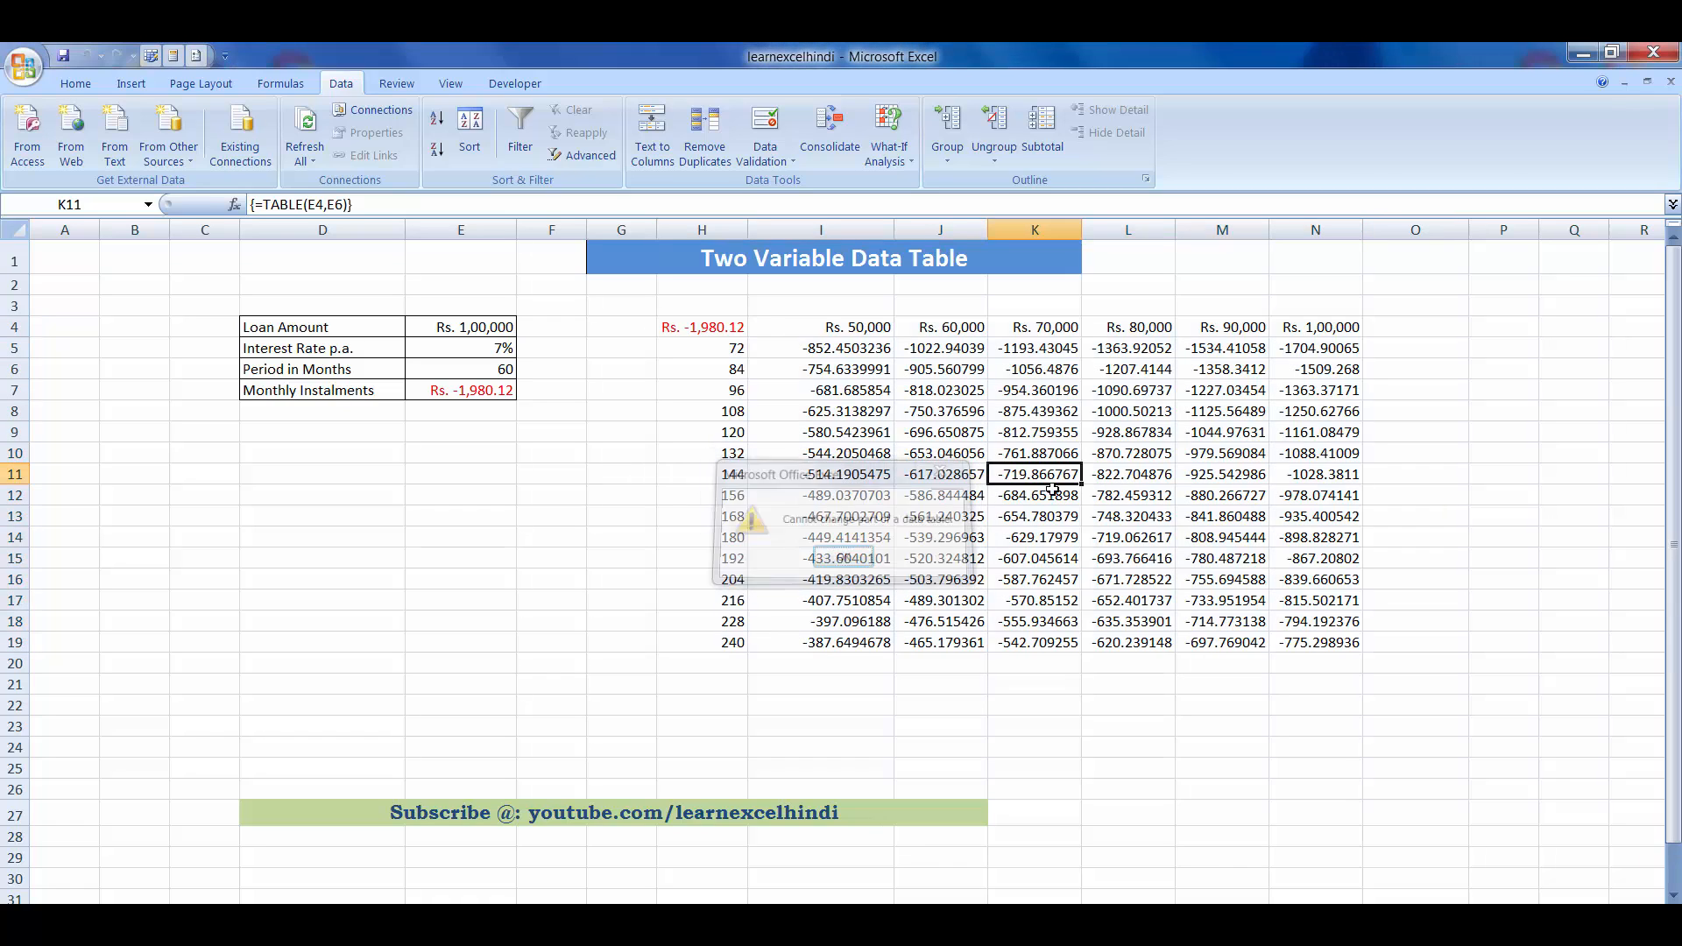
pyautogui.click(1052, 493)
# - Inspect the table range again, then the input cells for Period in Months (E6) and Loan Amount (E4)
pyautogui.moveTo(706, 338); pyautogui.dragTo(1307, 642)
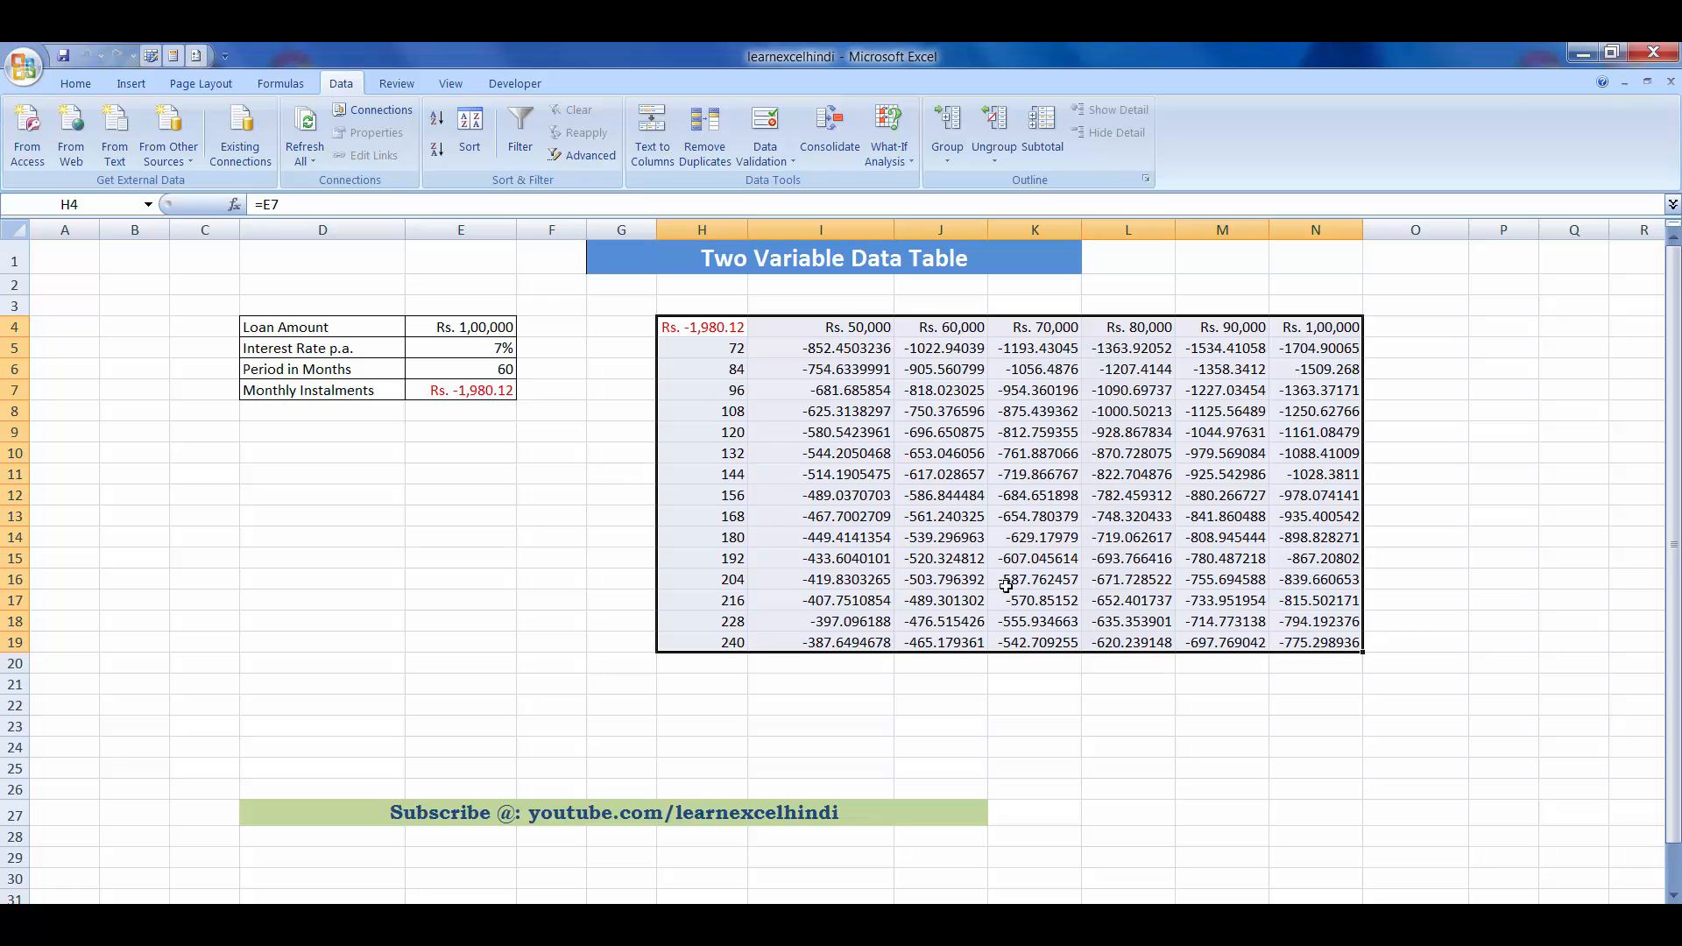
pyautogui.click(878, 476)
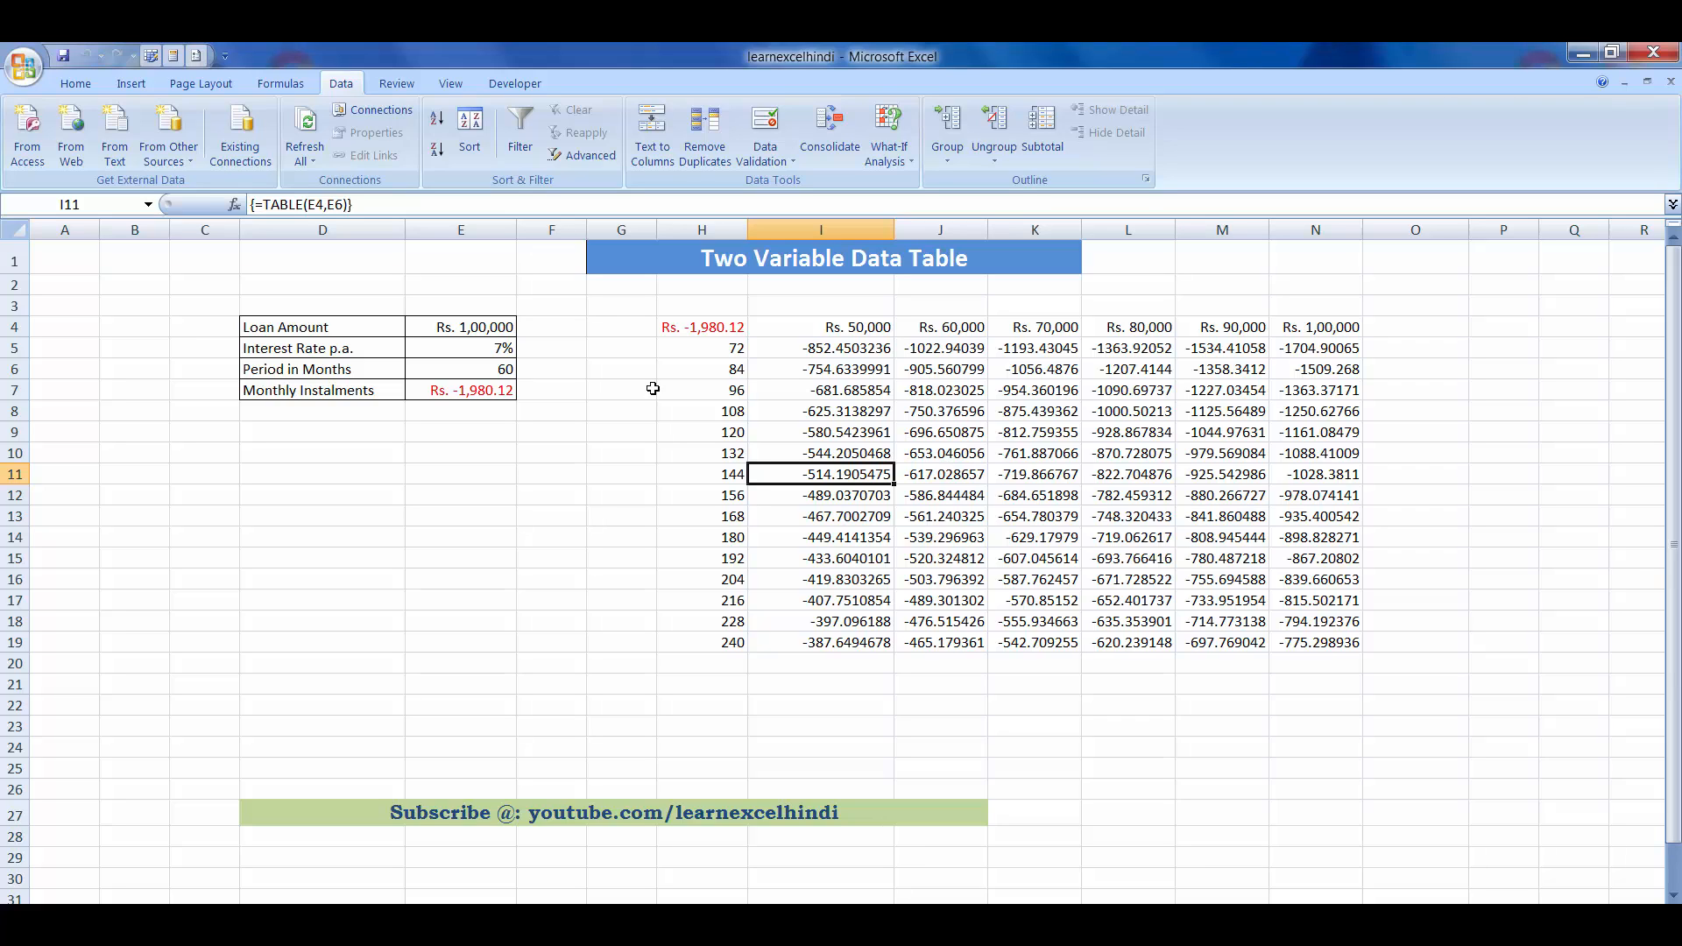
pyautogui.click(490, 371)
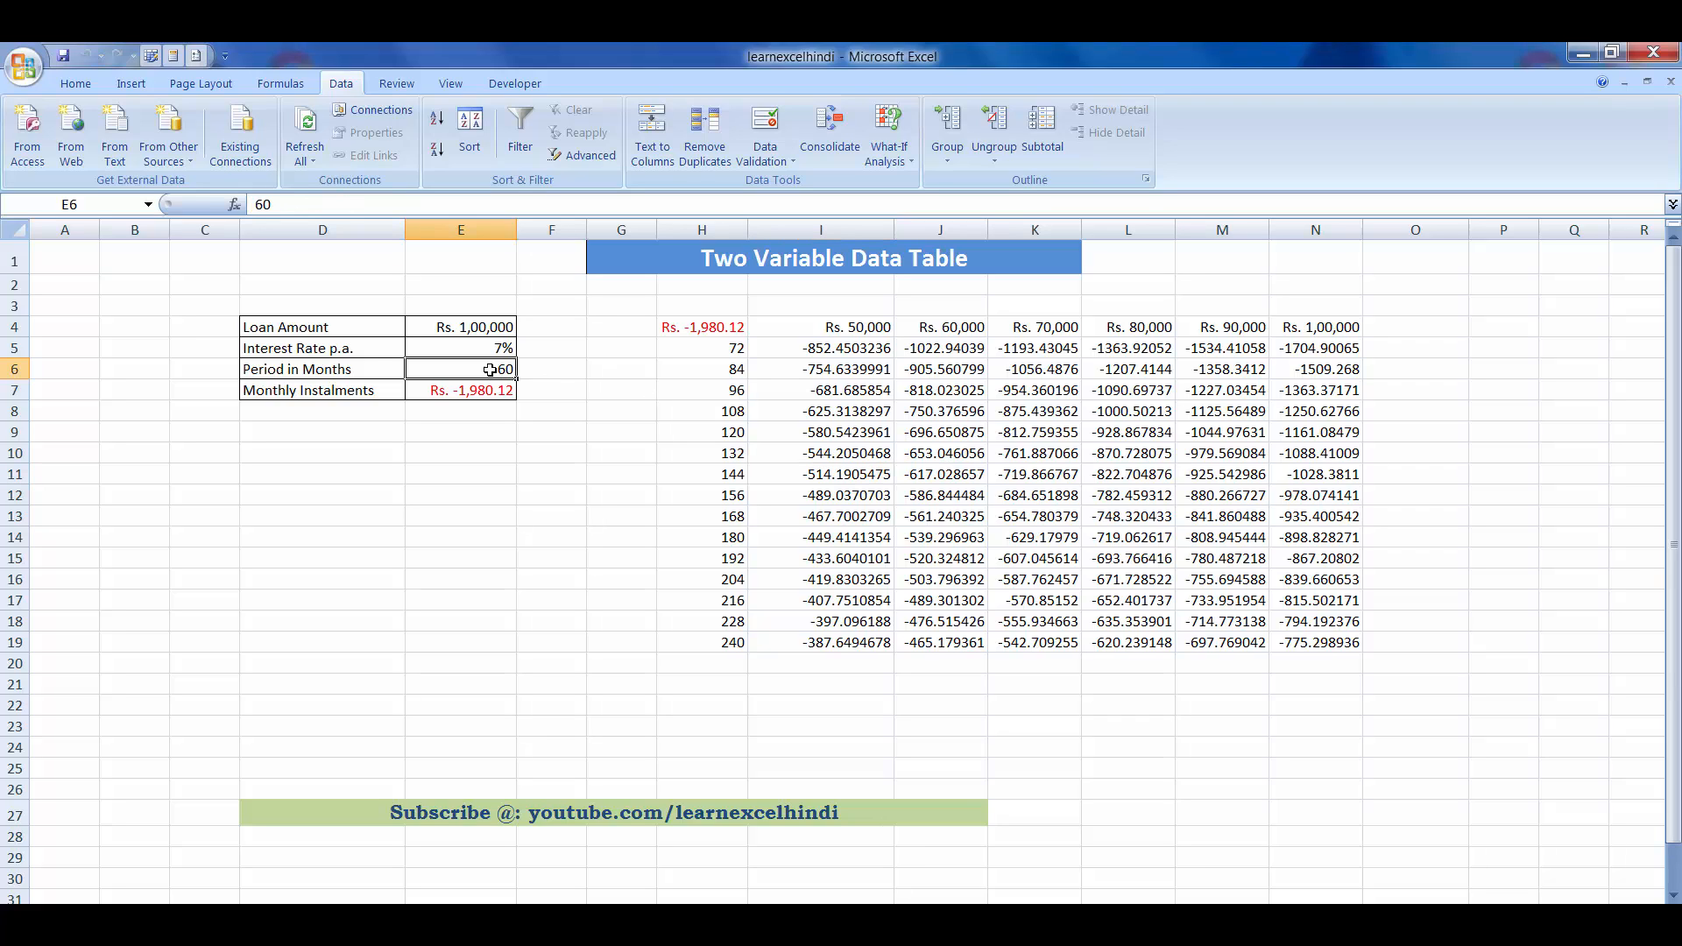
pyautogui.click(477, 325)
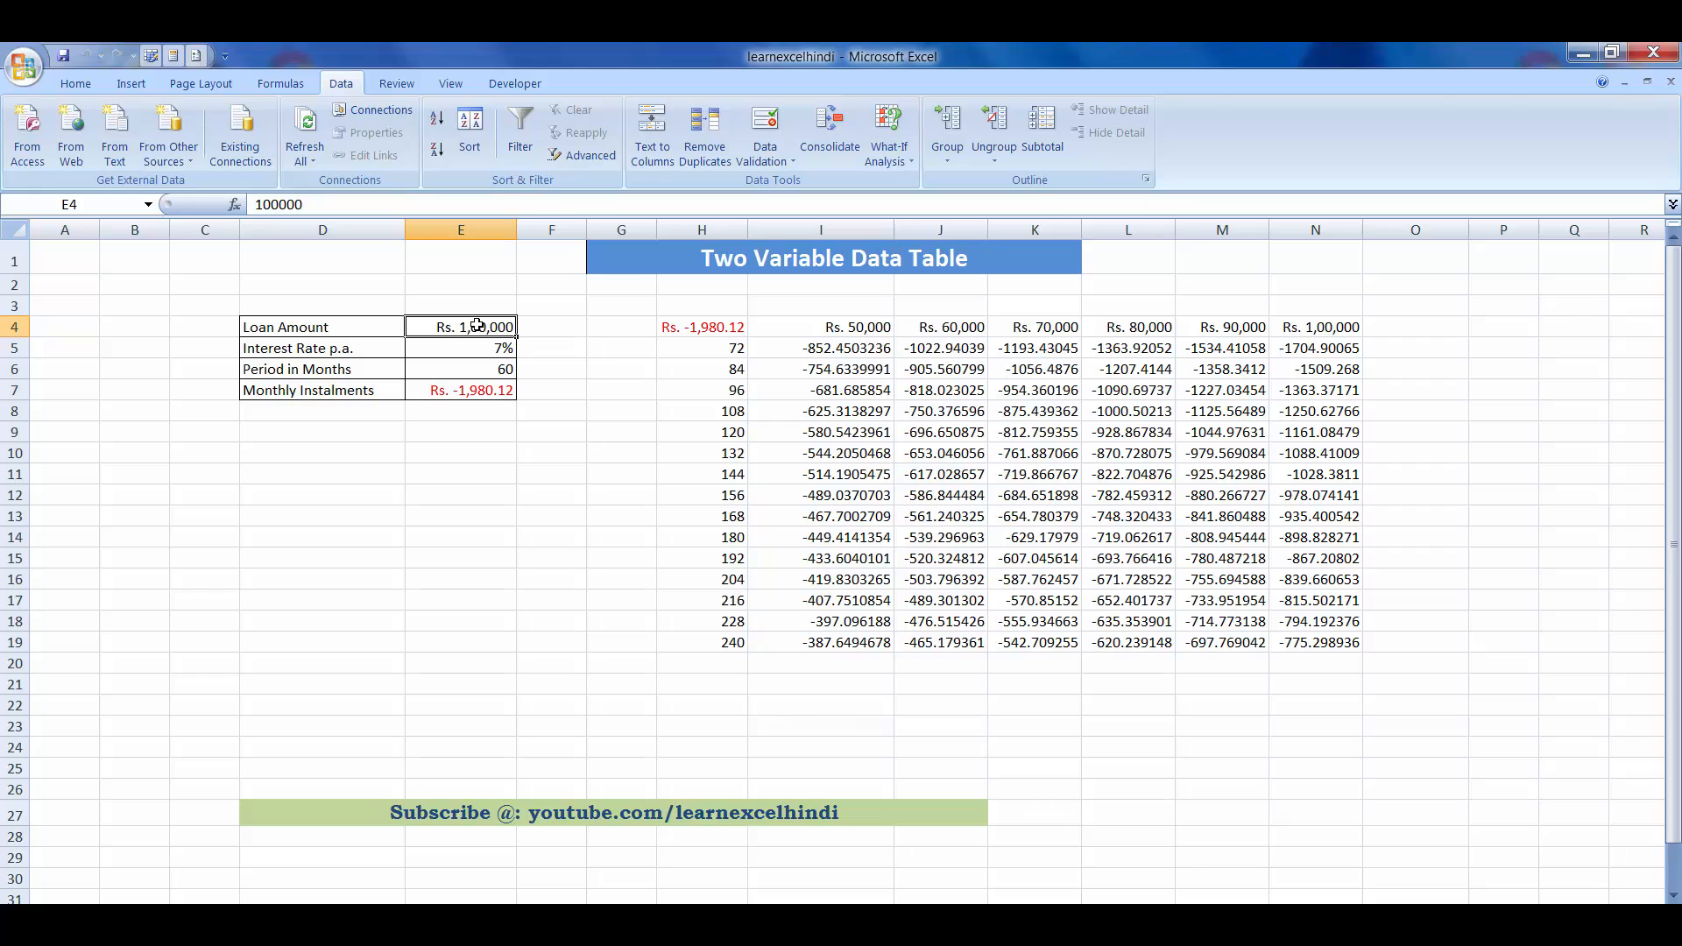